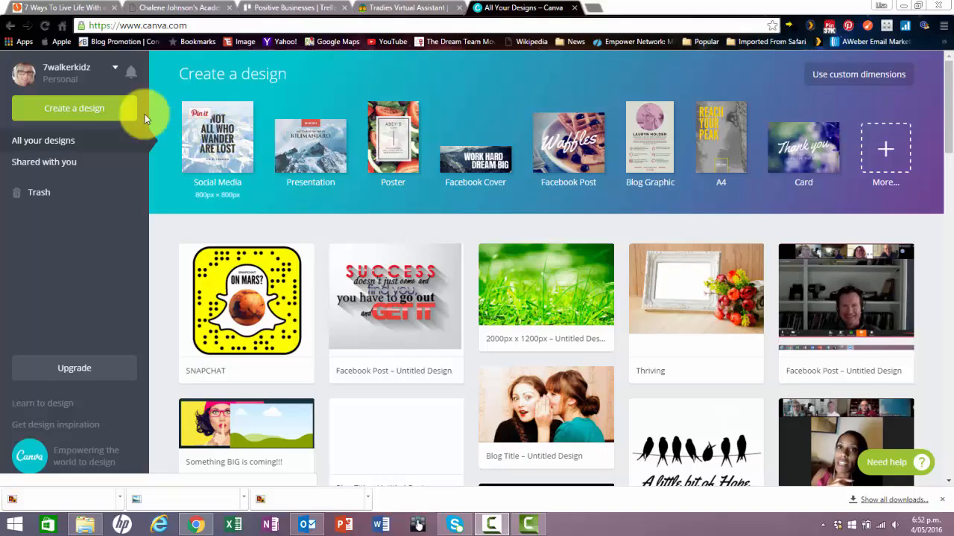
Show the full list of design types and examine the available formats, from social media posts to events and ads.
left_click(885, 152)
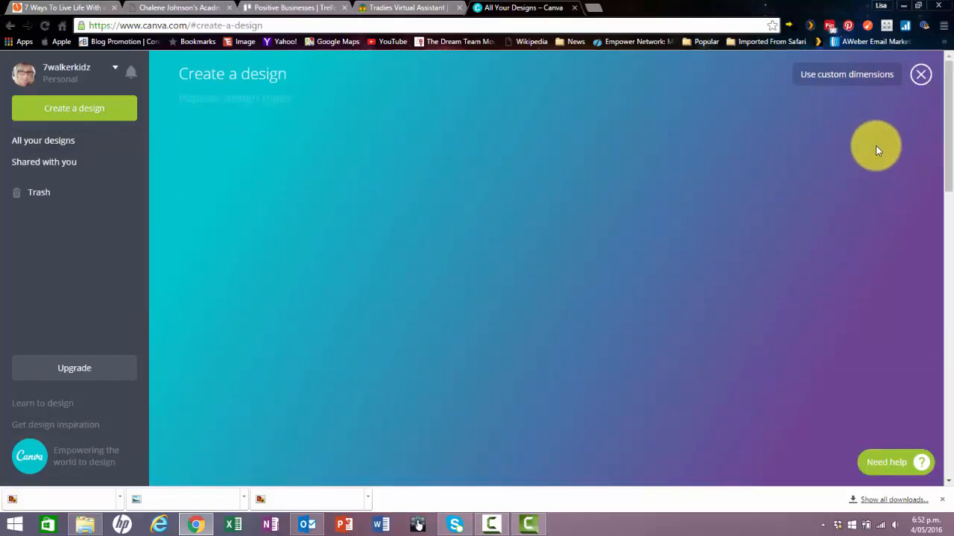
scroll(850, 224, "down", 6)
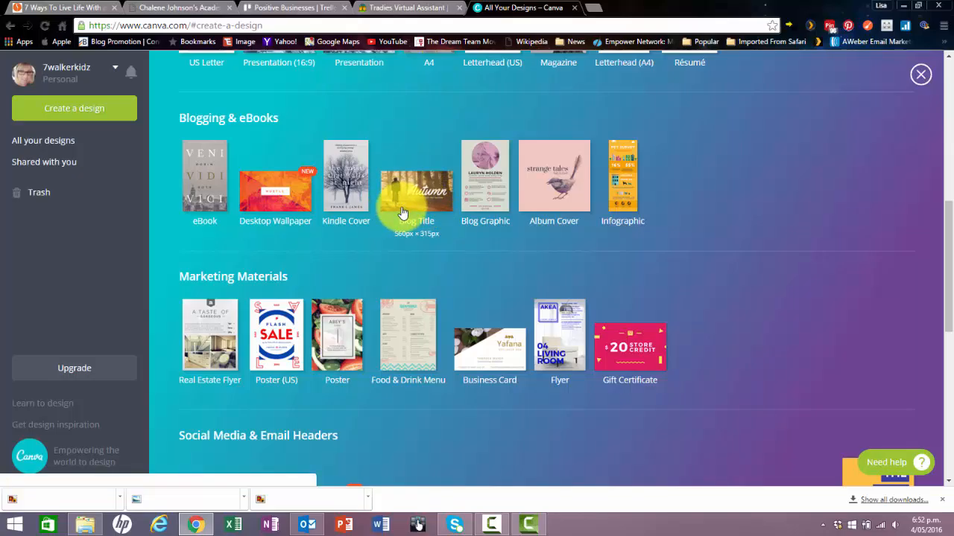
scroll(716, 269, "up", 6)
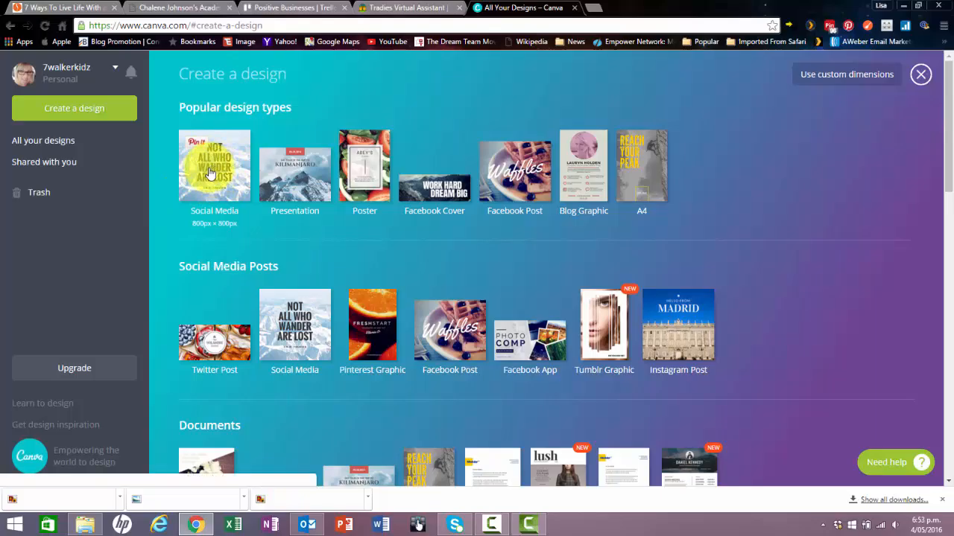
scroll(210, 173, "down", 5)
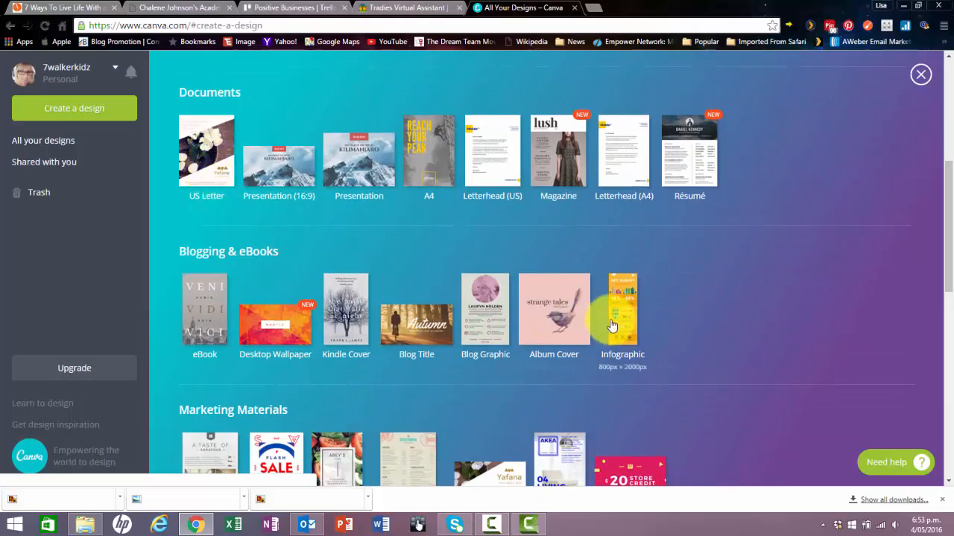
scroll(609, 325, "down", 2)
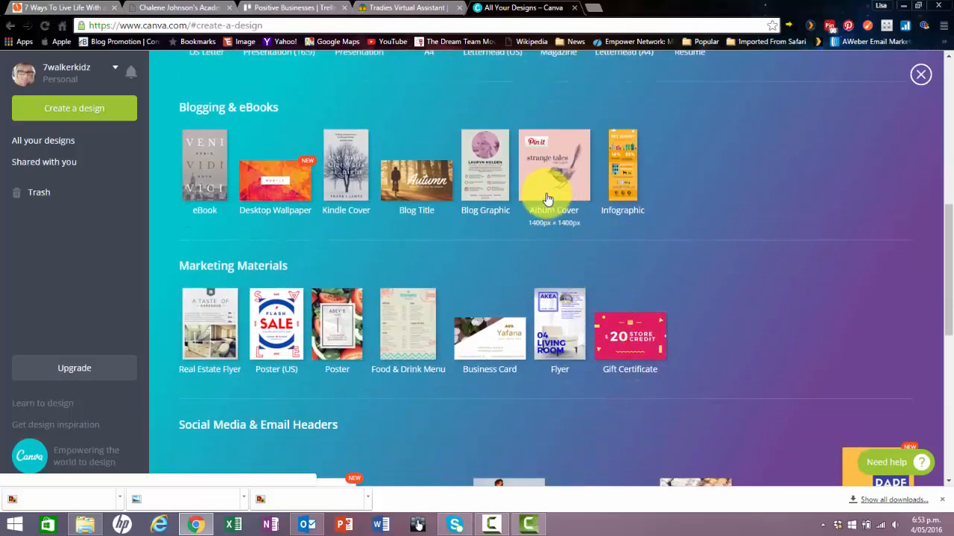
scroll(665, 326, "down", 2)
scroll(663, 324, "down", 2)
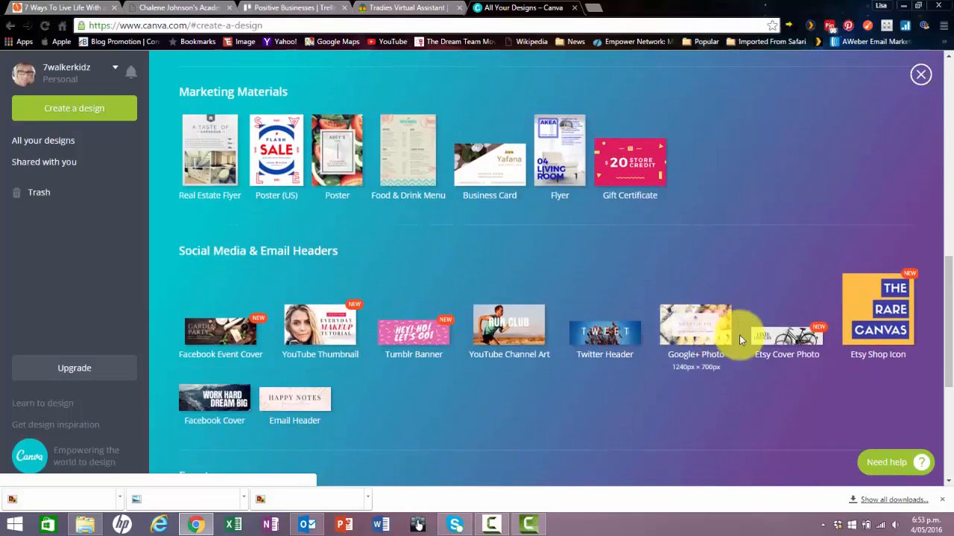
scroll(809, 340, "down", 2)
scroll(806, 343, "down", 2)
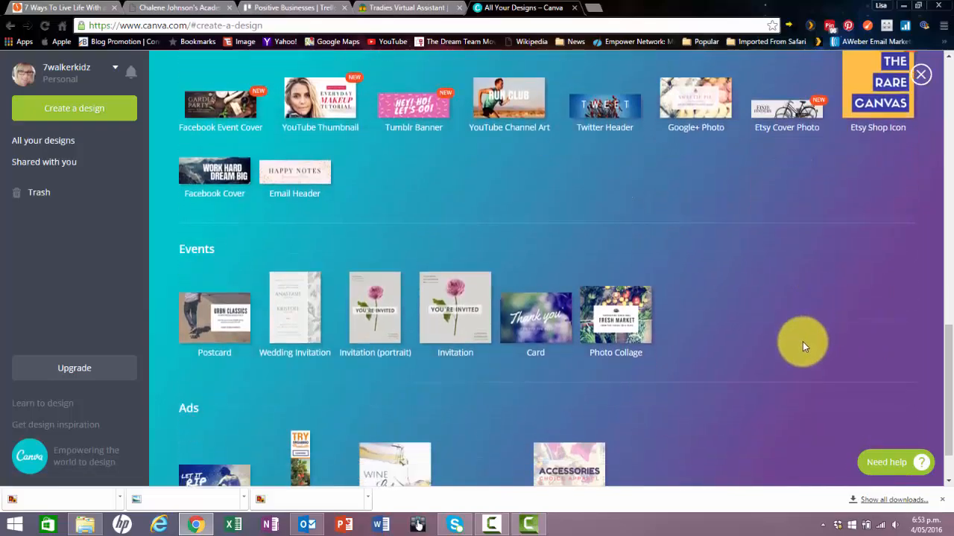
scroll(645, 388, "up", 15)
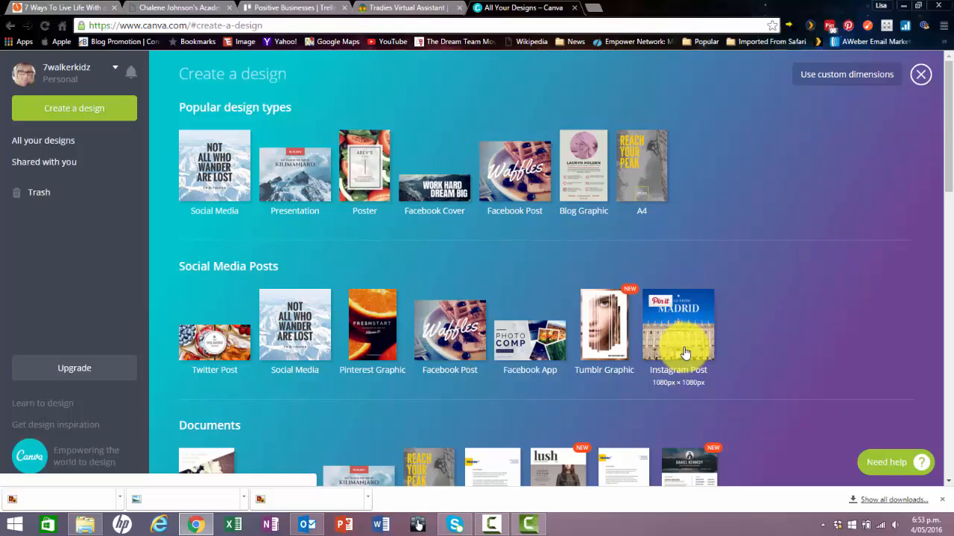
Start a Facebook Cover design, browse its ready-made layouts, and close the design.
left_click(427, 196)
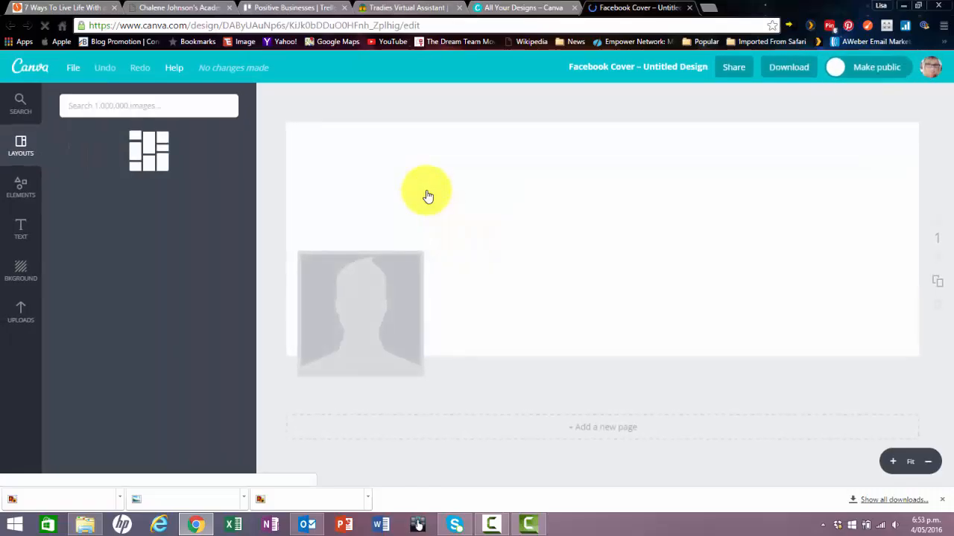
scroll(163, 313, "down", 3)
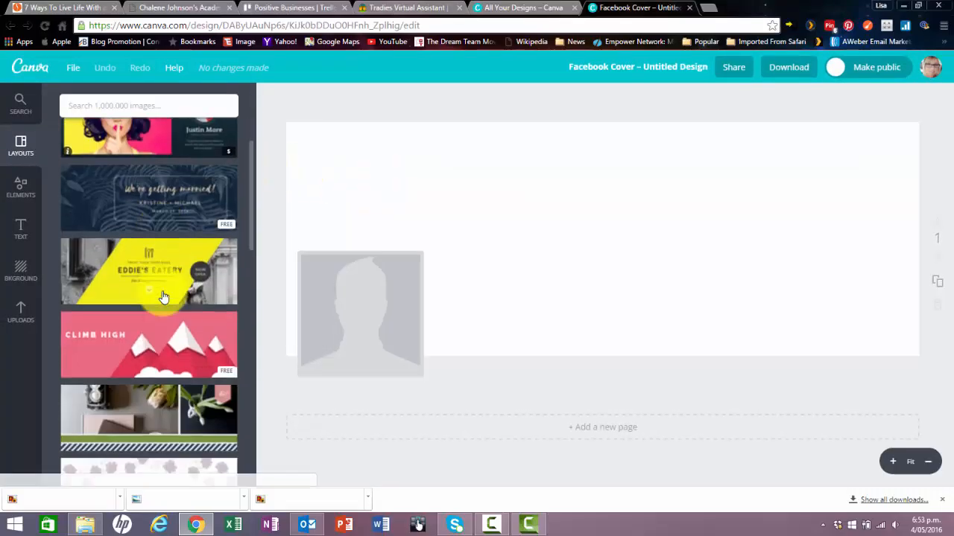
scroll(163, 297, "down", 10)
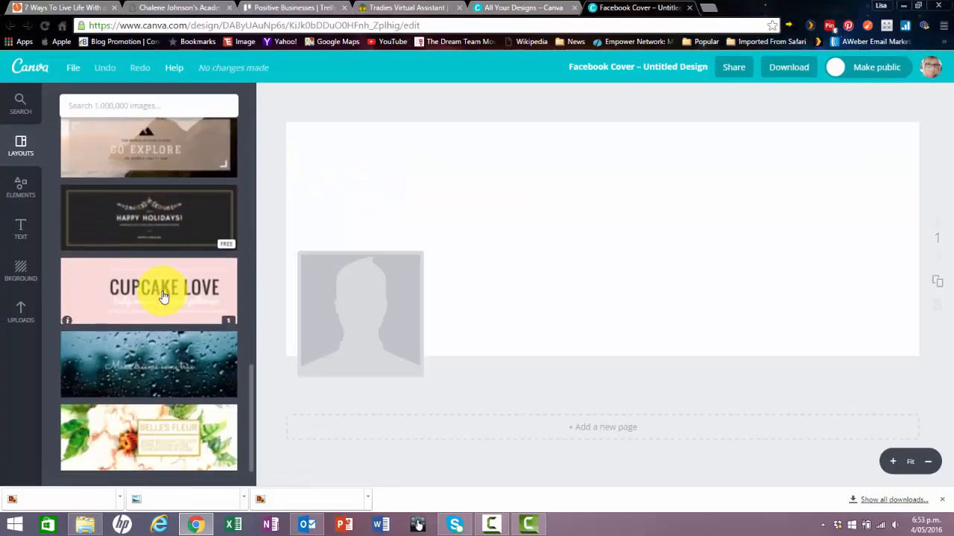
scroll(162, 295, "down", 1)
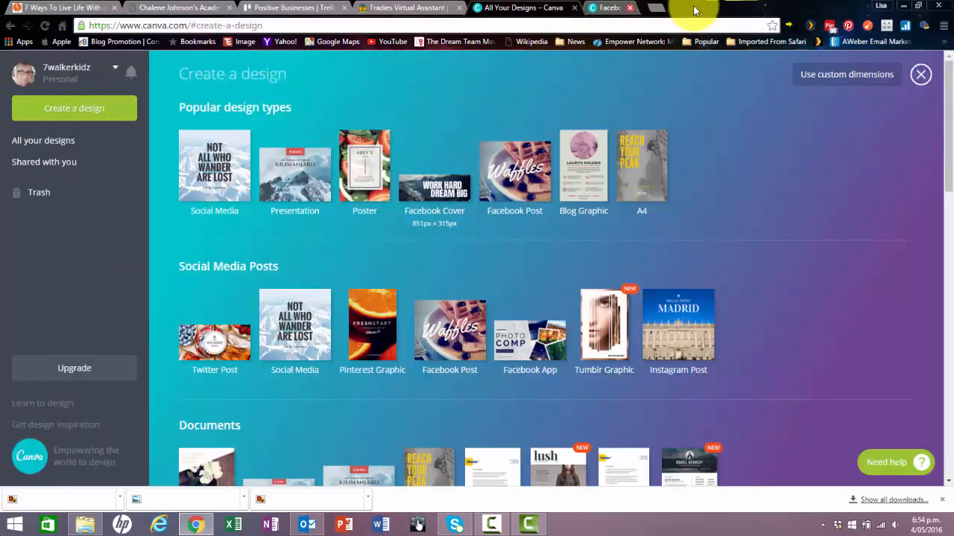
left_click(689, 8)
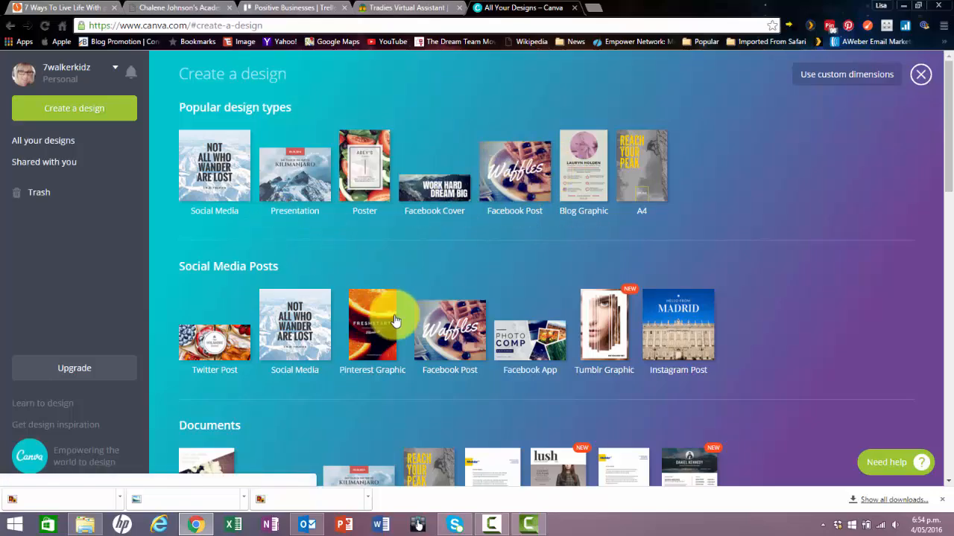
Check the design types and the custom dimensions option with its width, height and unit fields, leaving them empty.
scroll(307, 296, "down", 1)
scroll(307, 297, "down", 1)
scroll(546, 385, "up", 3)
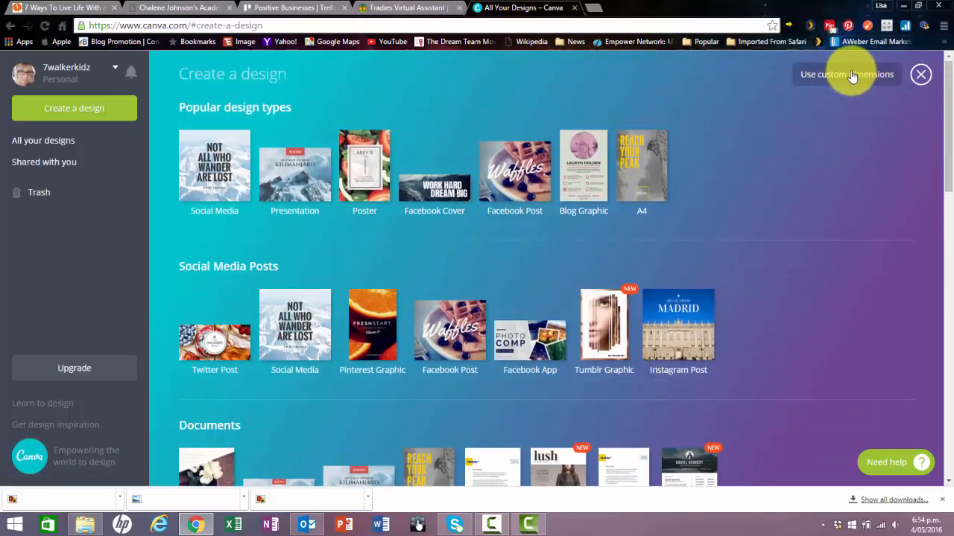
left_click(861, 78)
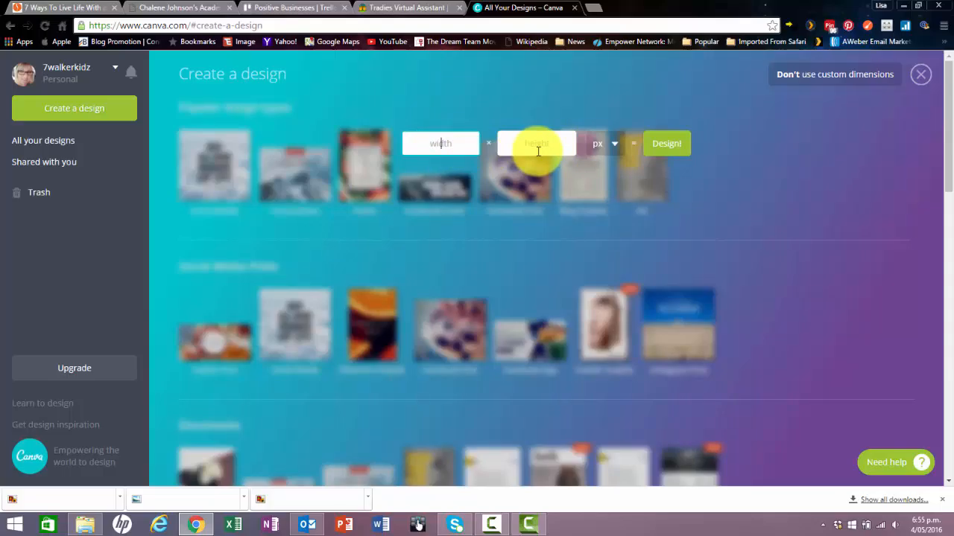
left_click(919, 75)
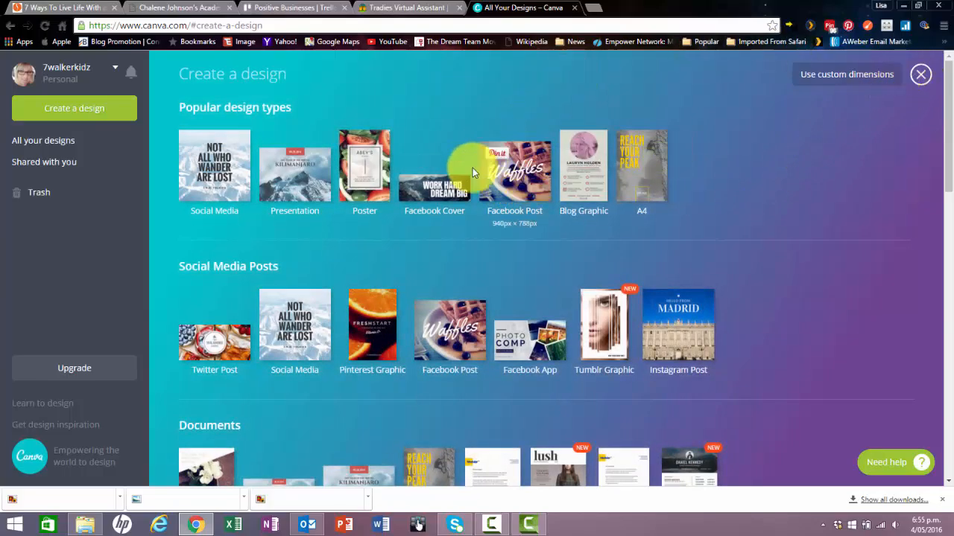
Create a Facebook Post design and add the uploaded photo of the laughing woman with a hat and coffee cup.
left_click(523, 171)
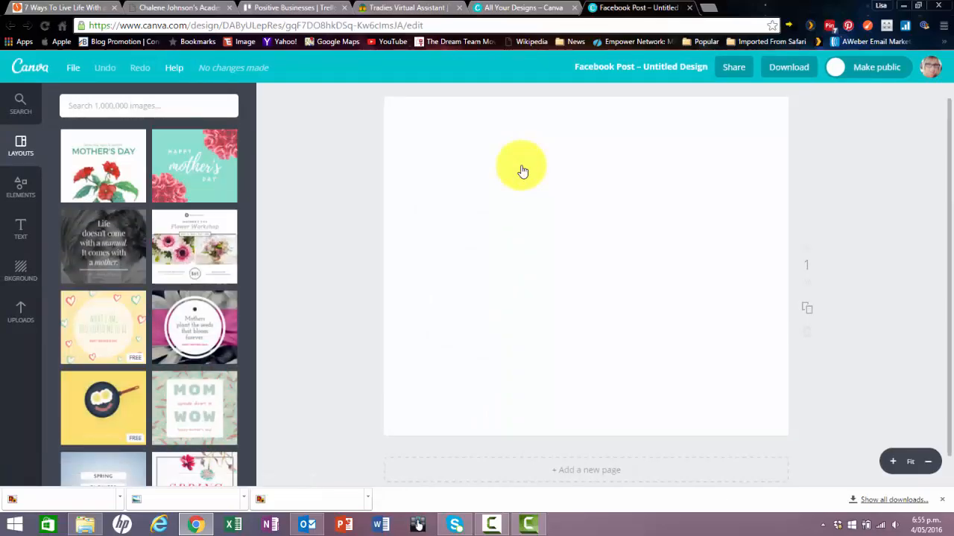
left_click(23, 313)
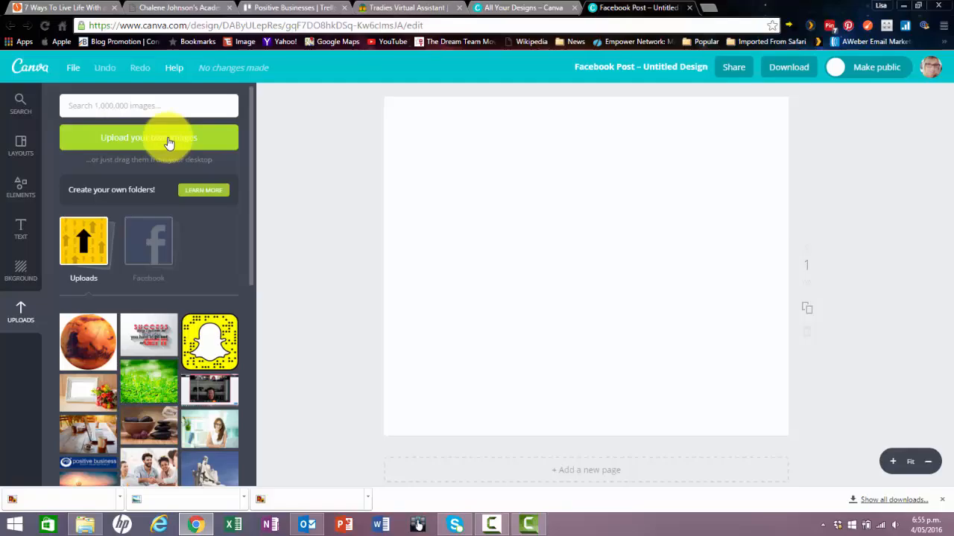
scroll(149, 373, "down", 3)
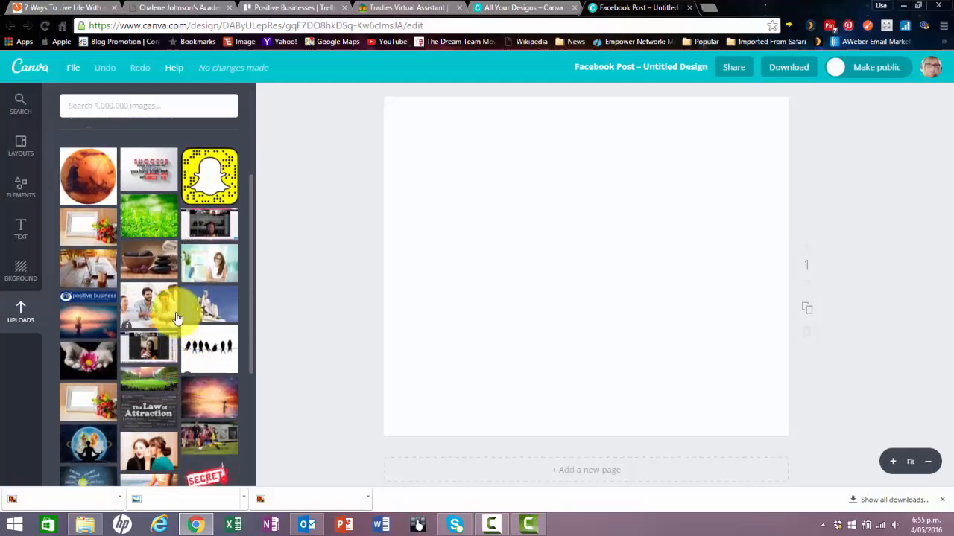
scroll(177, 318, "down", 3)
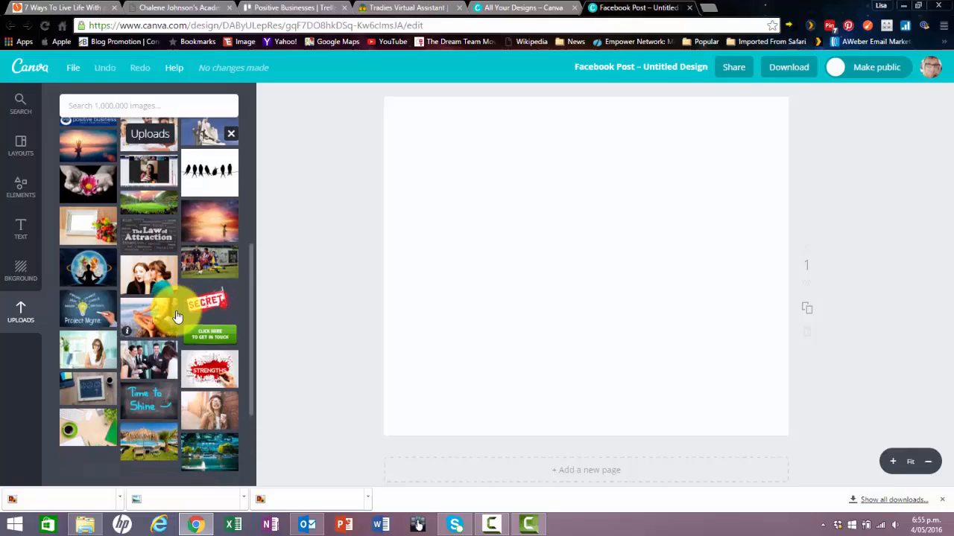
left_click(196, 409)
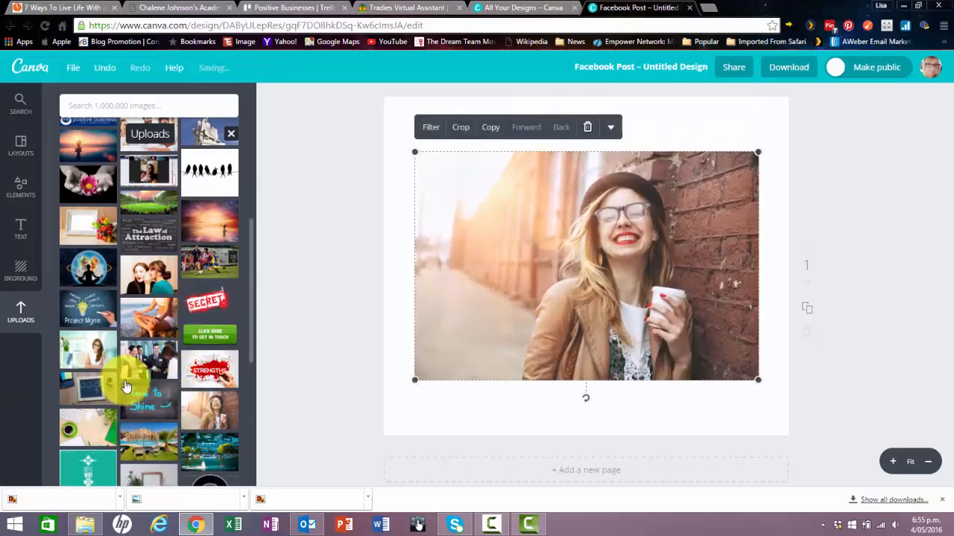
Align the photo with the page's upper-left corner and enlarge it to span the full page width.
scroll(320, 203, "up", 1)
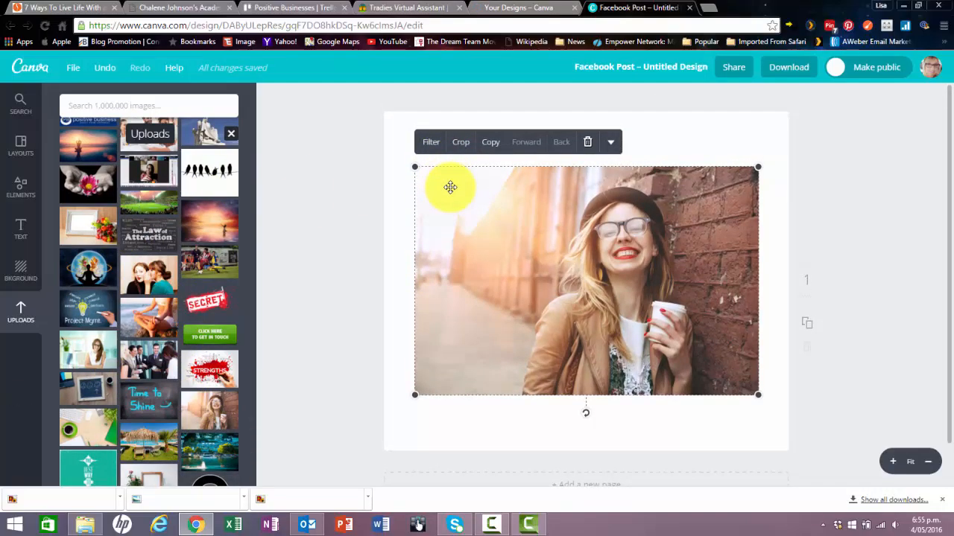
left_click_drag(450, 187, 421, 137)
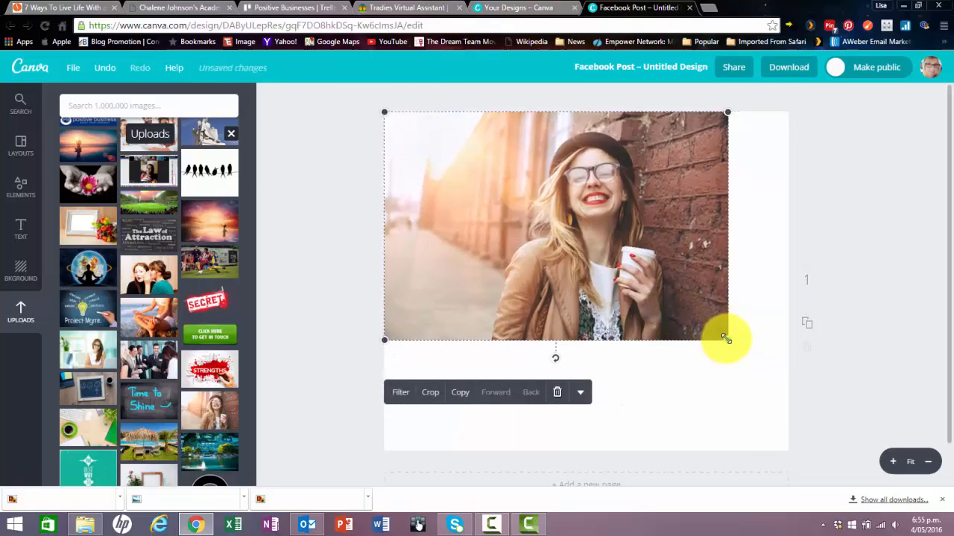
left_click_drag(726, 339, 777, 391)
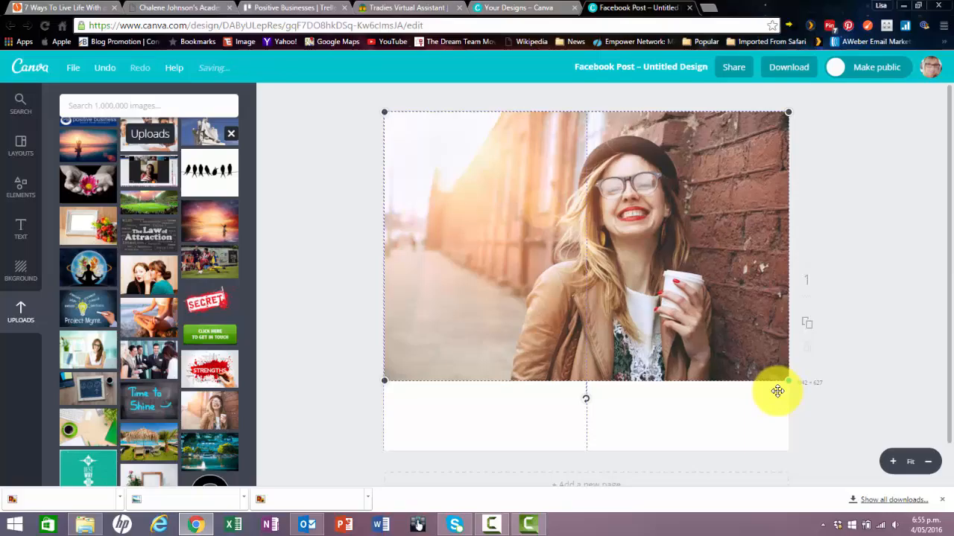
left_click_drag(777, 391, 777, 391)
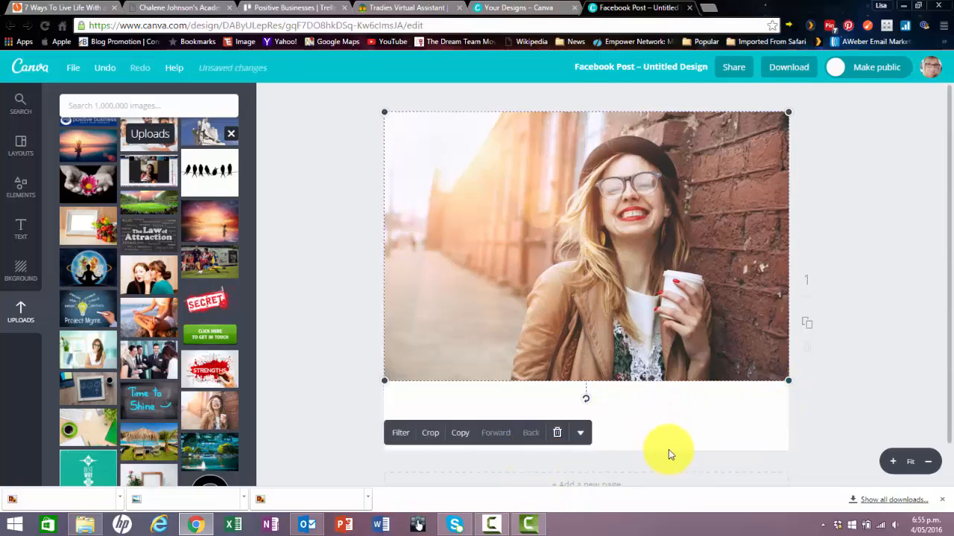
left_click_drag(377, 389, 411, 424)
left_click(849, 342)
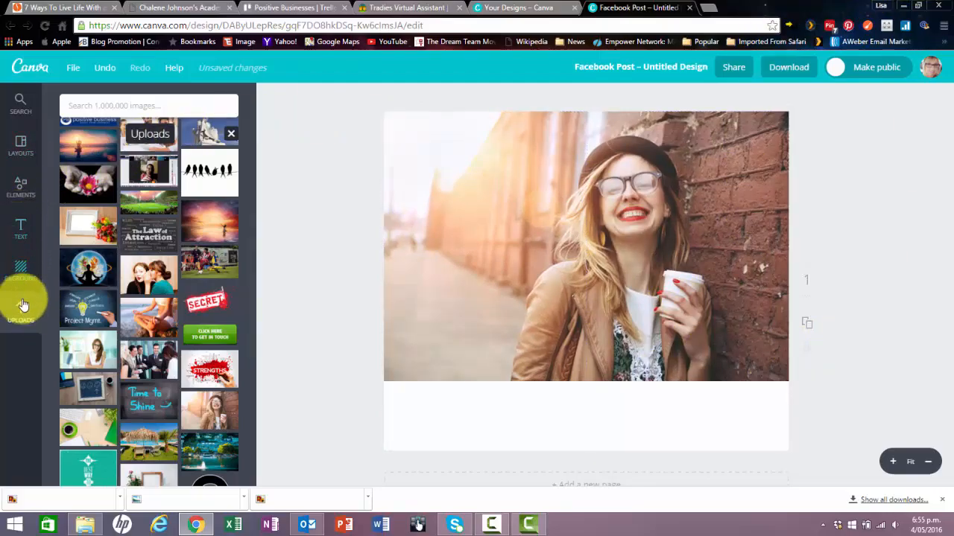
Add the "The San Marino Yacht Club" text template over the photo.
left_click(22, 230)
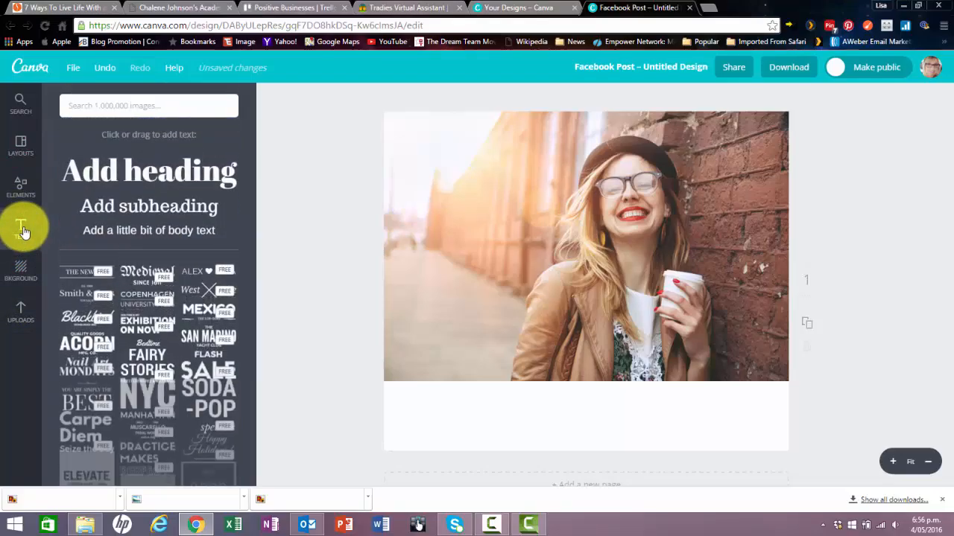
scroll(205, 323, "down", 6)
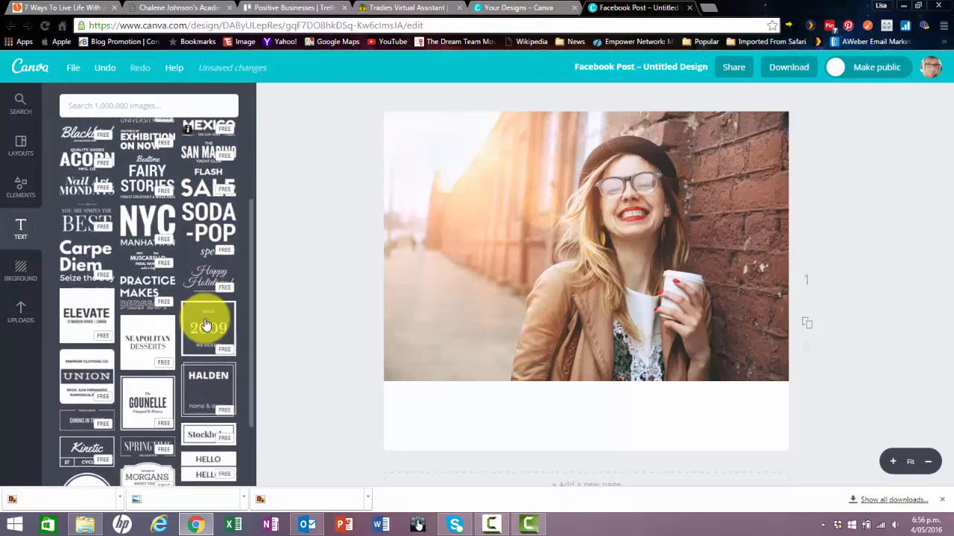
scroll(195, 337, "up", 6)
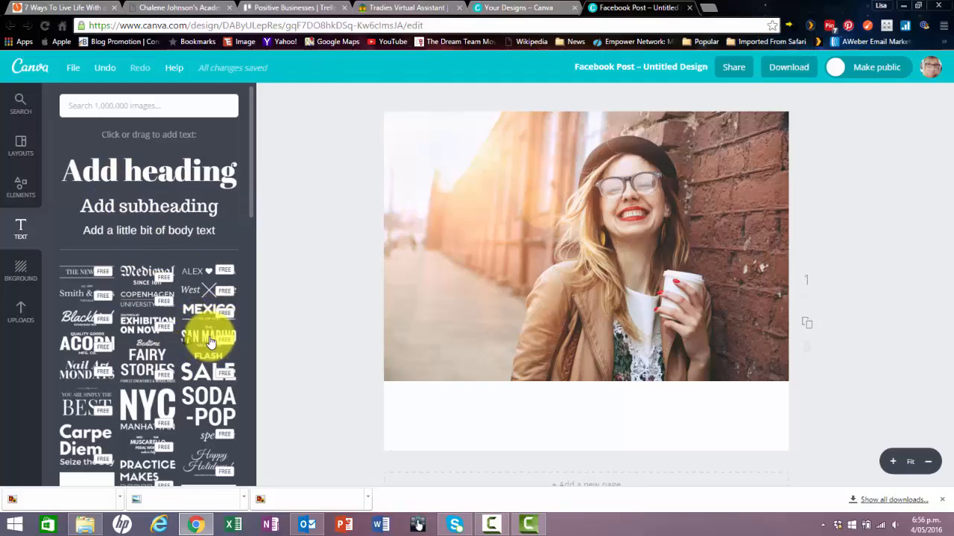
left_click(210, 341)
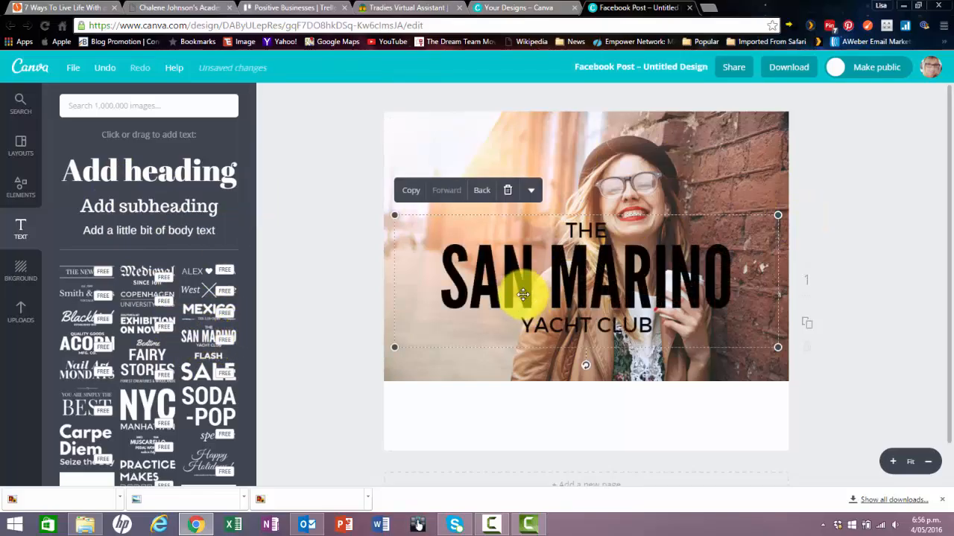
Inspect the text options and the custom colour wheel for the SAN MARINO line, leaving its colour code unedited.
left_click(532, 192)
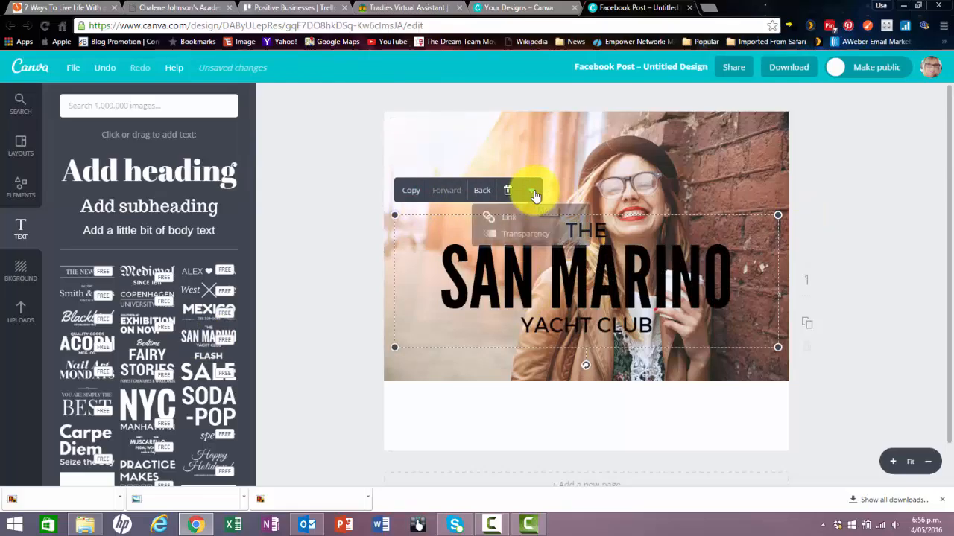
double_click(645, 265)
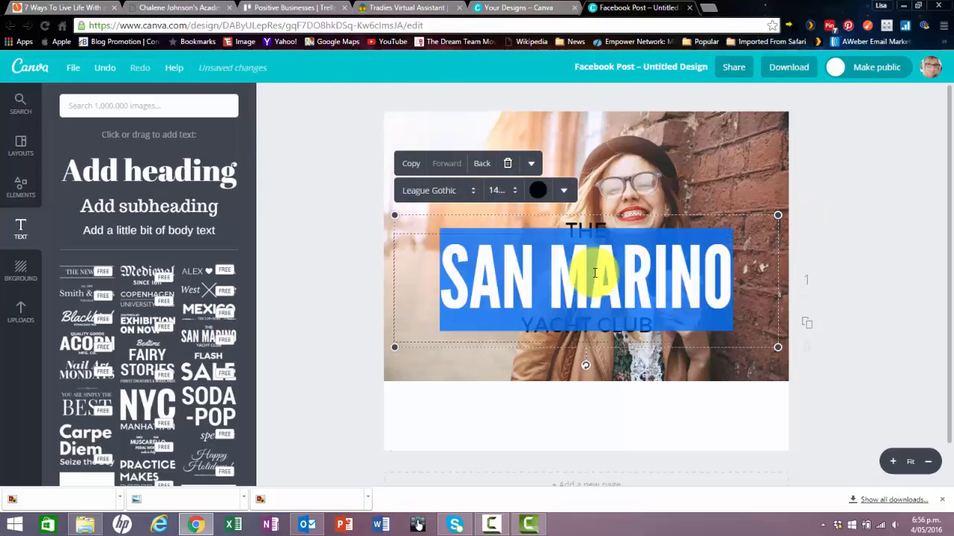
left_click(537, 192)
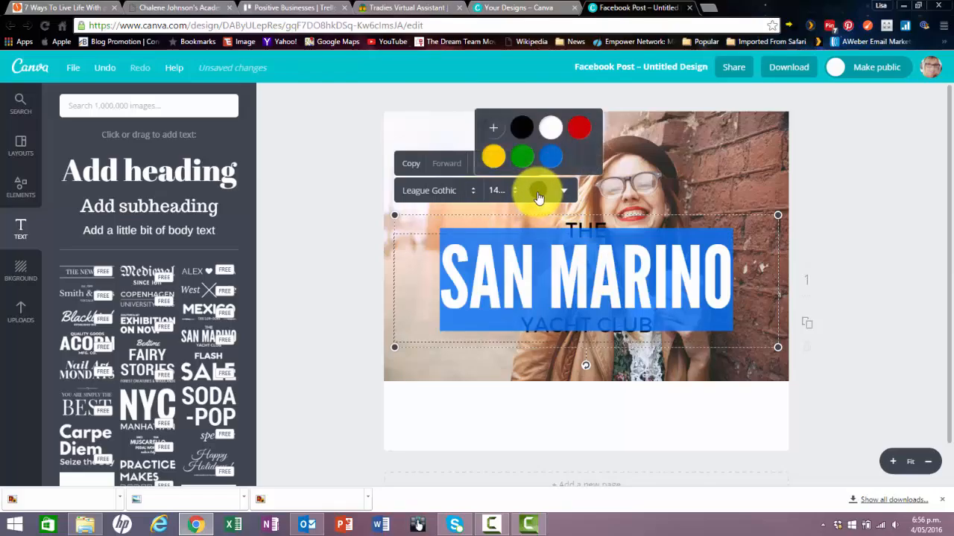
left_click(486, 131)
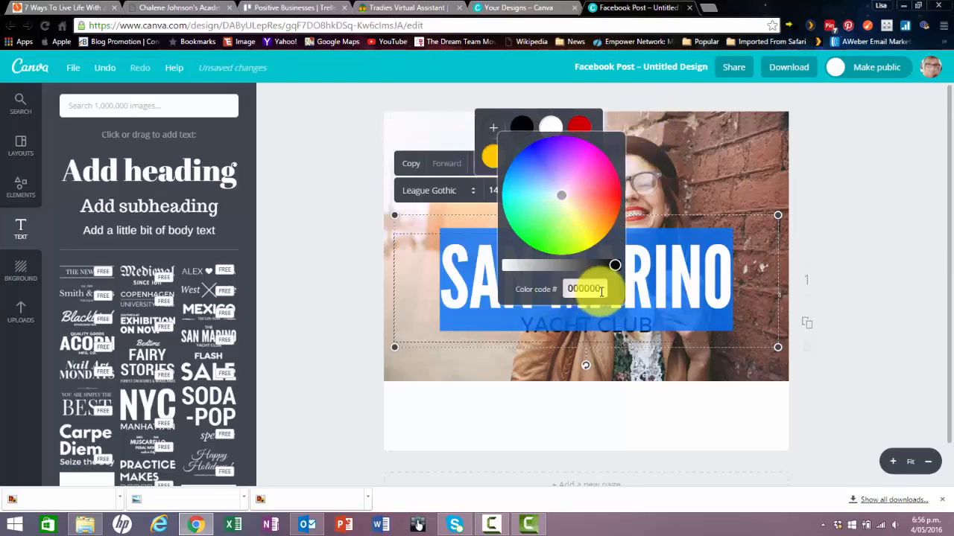
left_click(639, 162)
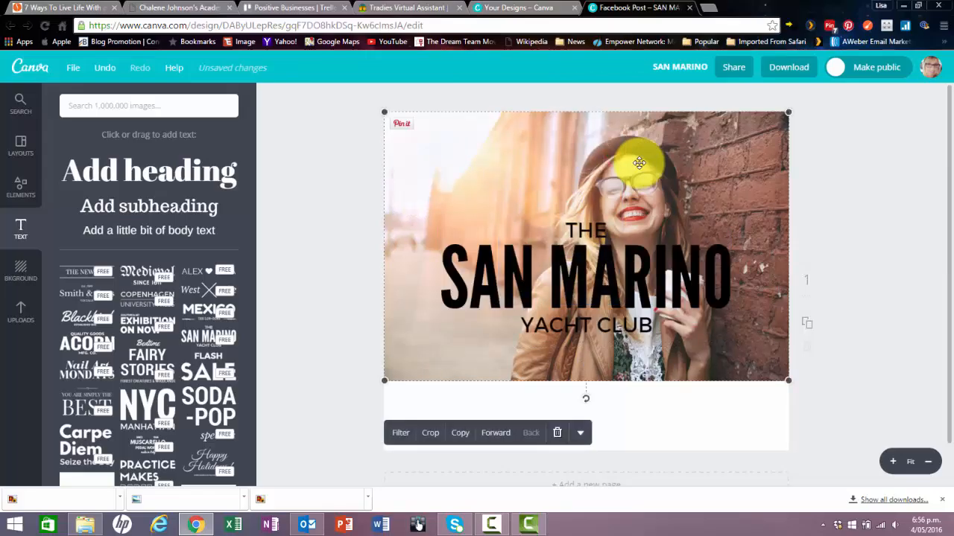
Delete the "The San Marino Yacht Club" text template from the photo.
left_click(633, 273)
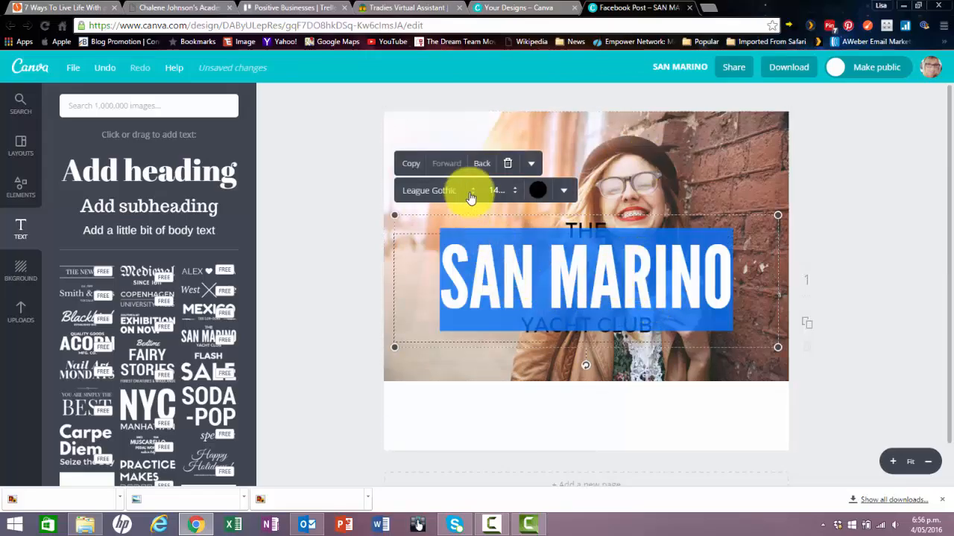
left_click(506, 166)
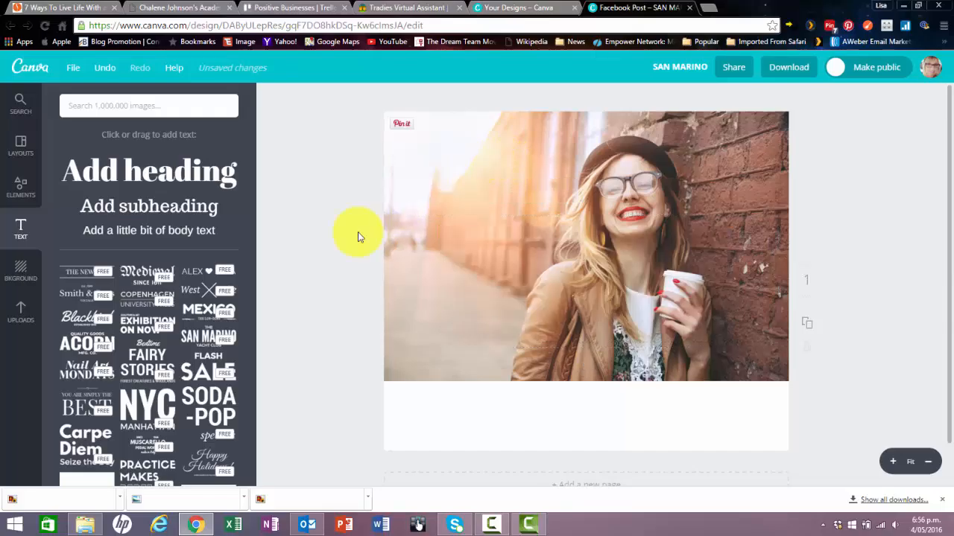
Browse the ready-made text templates down to the coloured badge and label designs.
scroll(187, 341, "down", 5)
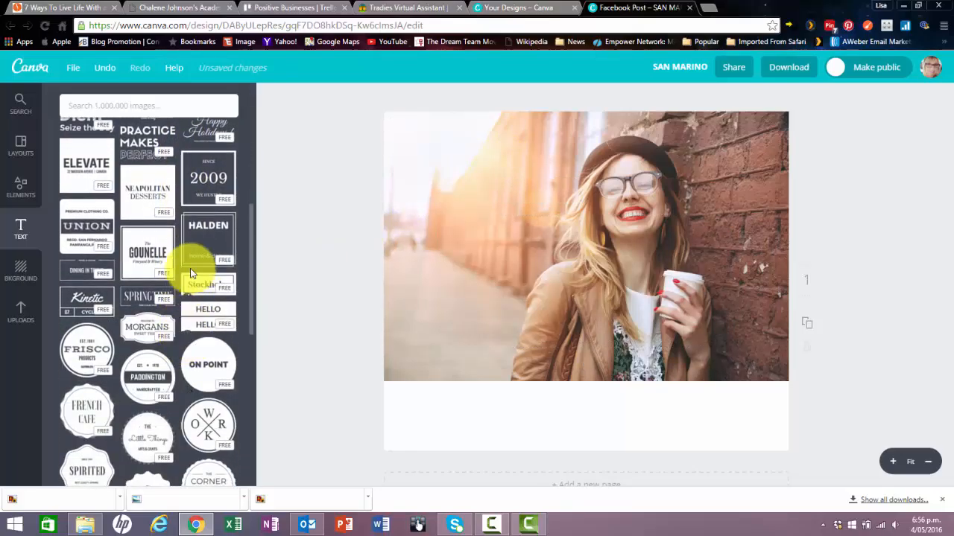
scroll(190, 273, "down", 3)
scroll(191, 274, "down", 1)
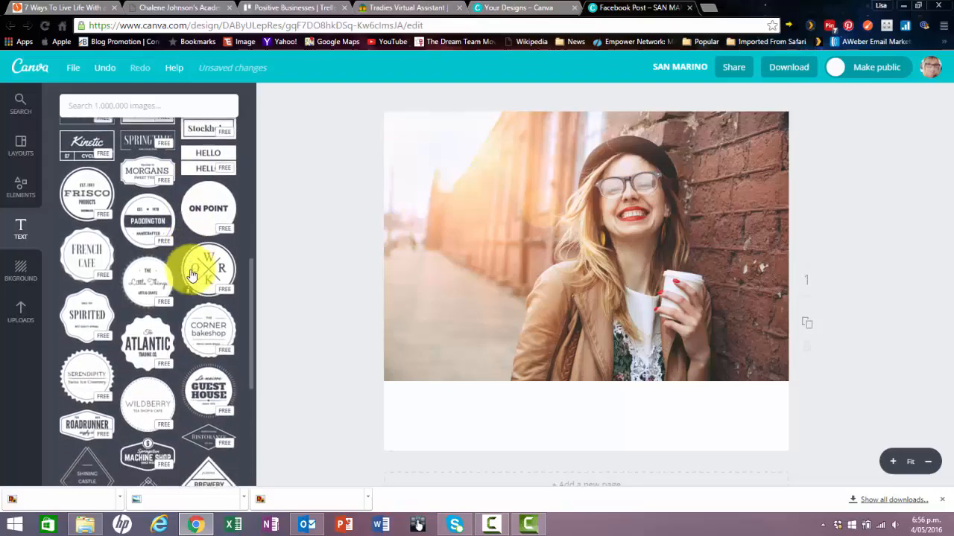
scroll(191, 275, "down", 1)
scroll(191, 276, "down", 4)
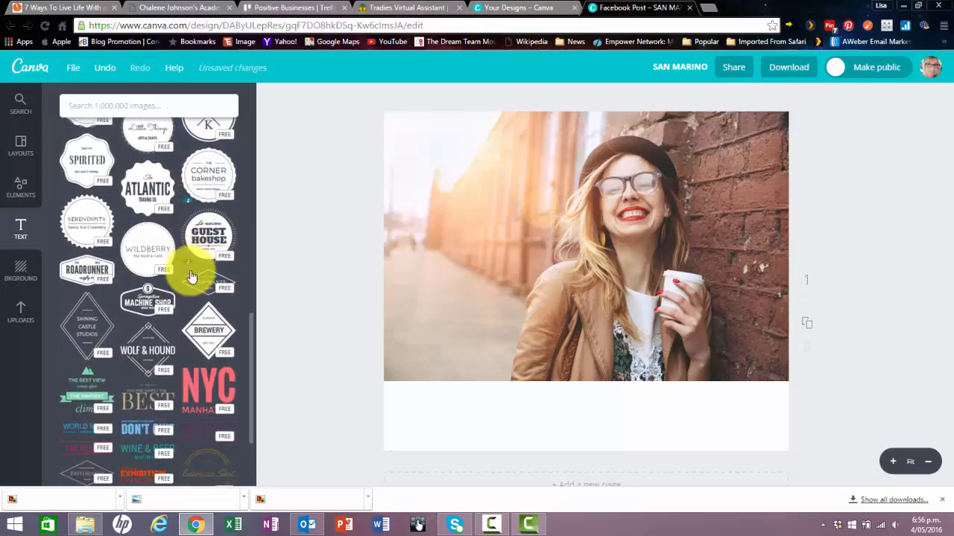
scroll(192, 282, "down", 4)
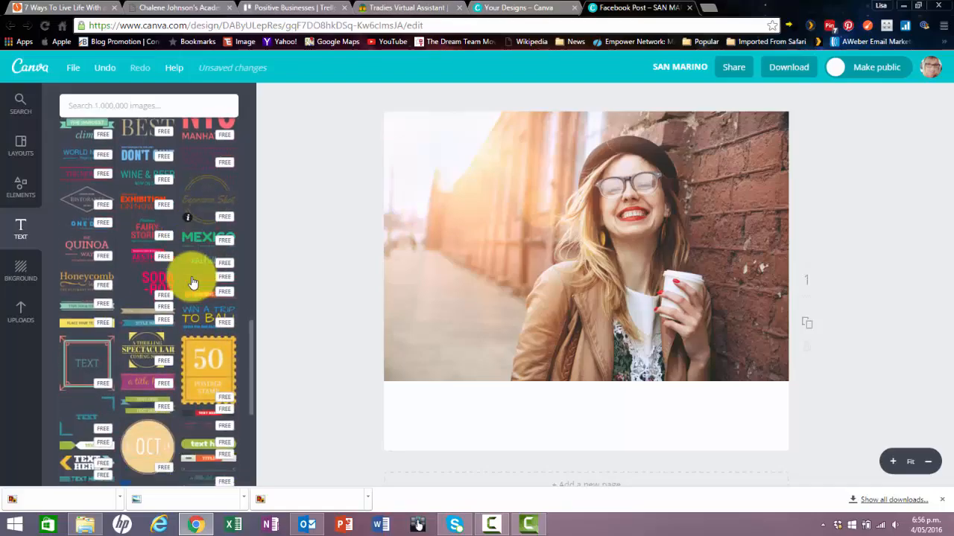
scroll(192, 282, "down", 3)
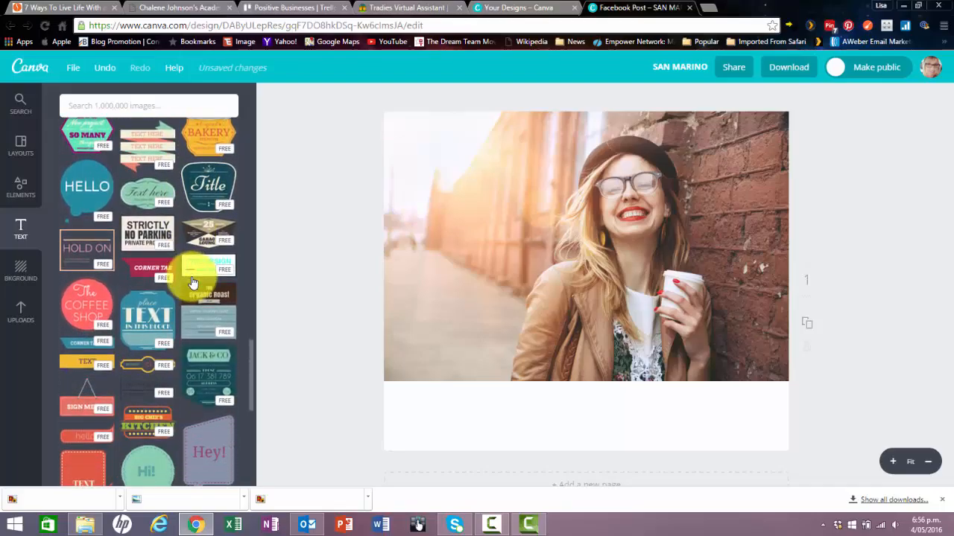
scroll(191, 282, "down", 5)
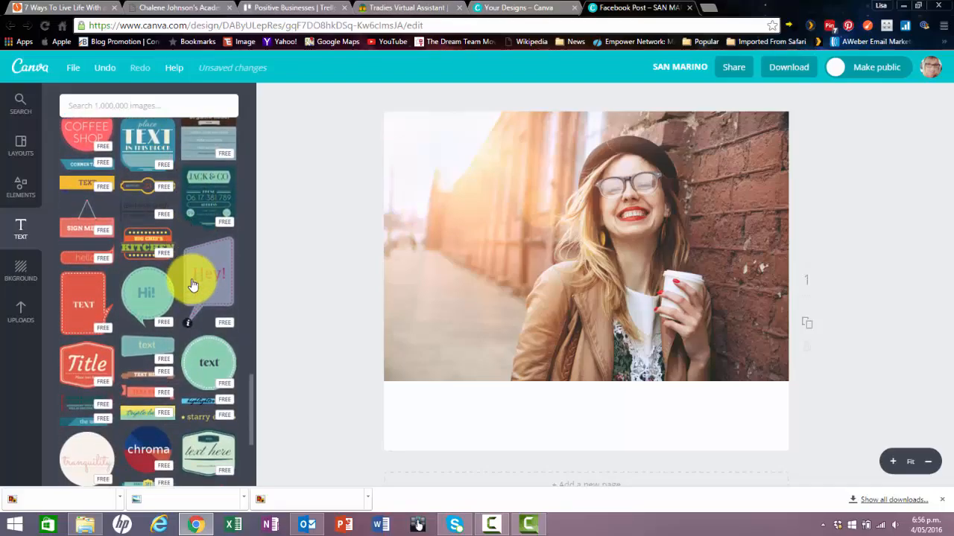
scroll(191, 284, "down", 3)
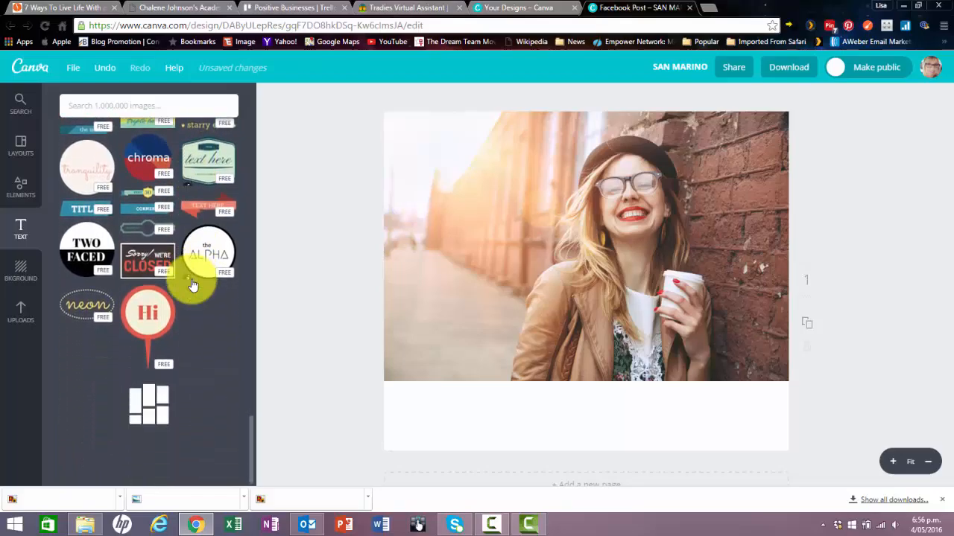
scroll(191, 280, "down", 3)
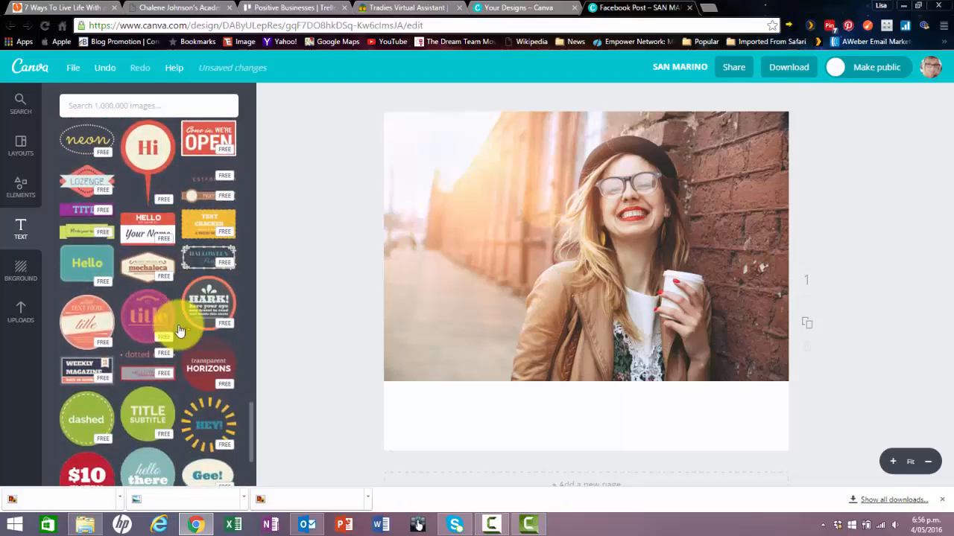
Add the round coral "subtitle / TEXT HERE / title" badge, shrink it and move it to the photo's upper-left corner.
left_click(86, 319)
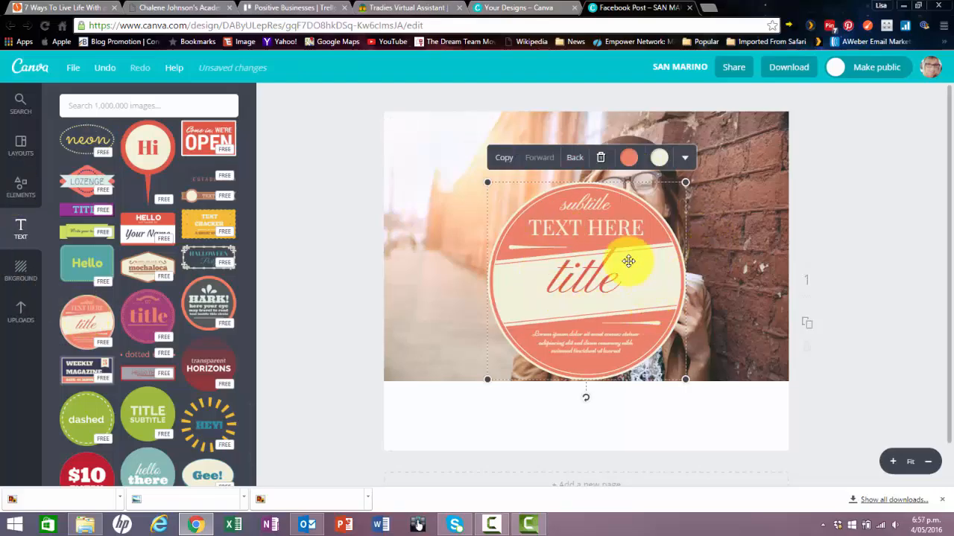
left_click_drag(628, 256, 560, 212)
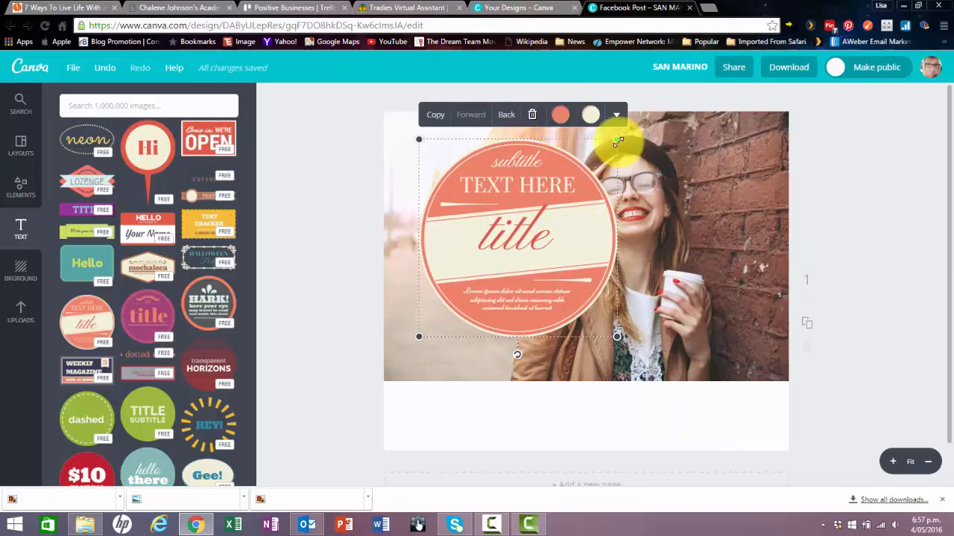
left_click_drag(617, 141, 581, 174)
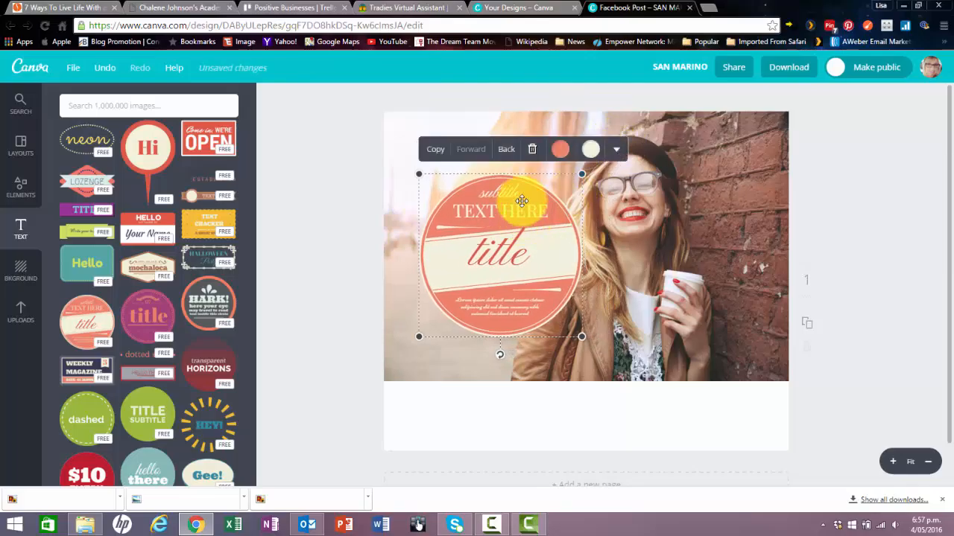
left_click_drag(522, 201, 495, 157)
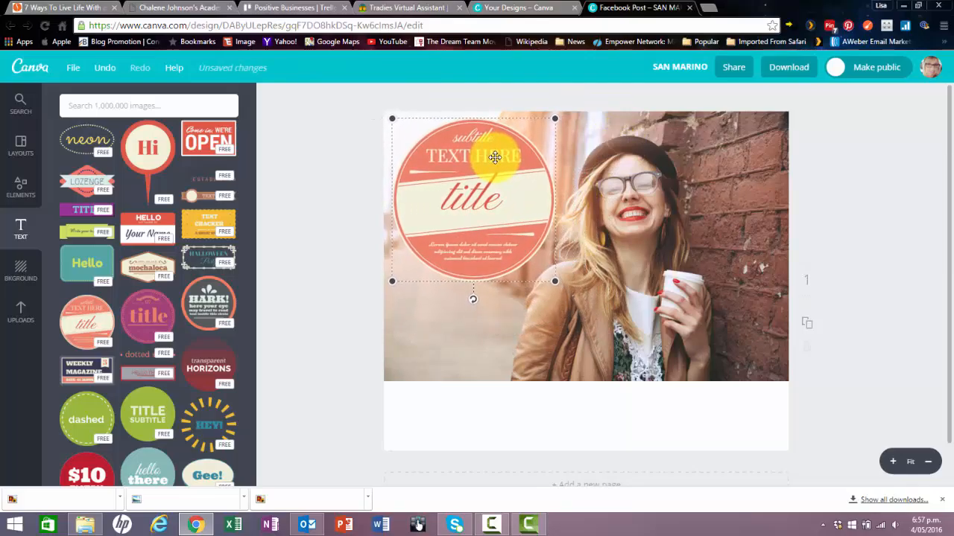
left_click(329, 287)
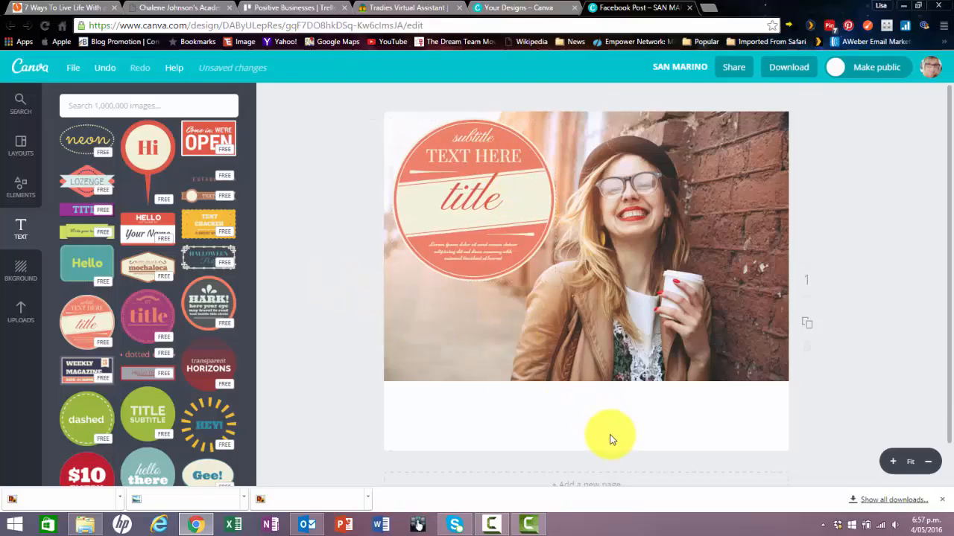
Replace the badge's subtitle with "It's your time" and clear the TEXT HERE line.
double_click(480, 138)
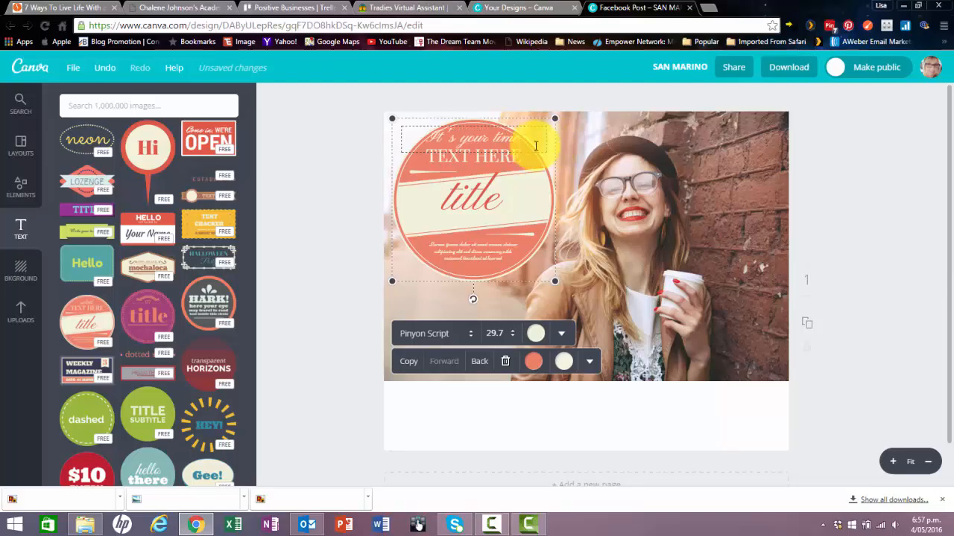
left_click(494, 160)
left_click(495, 162)
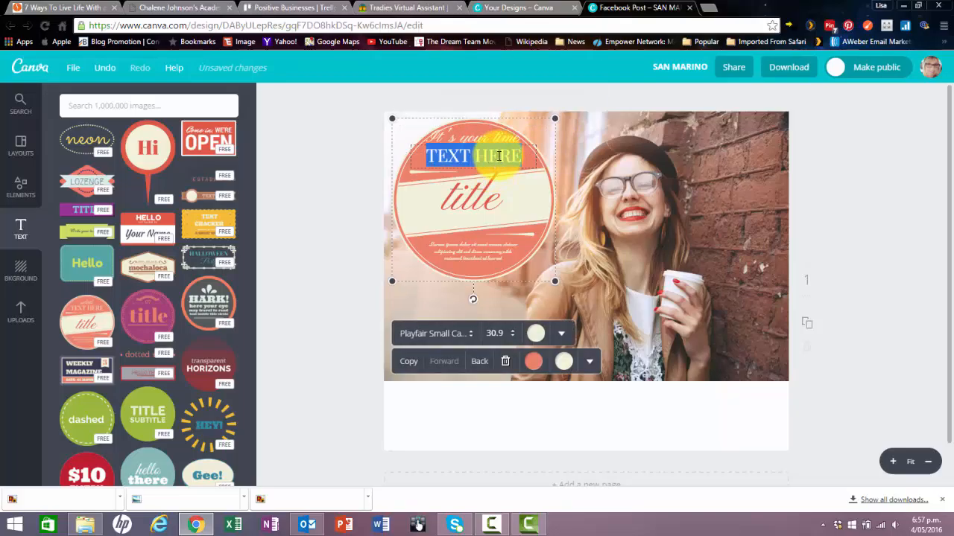
left_click(515, 160)
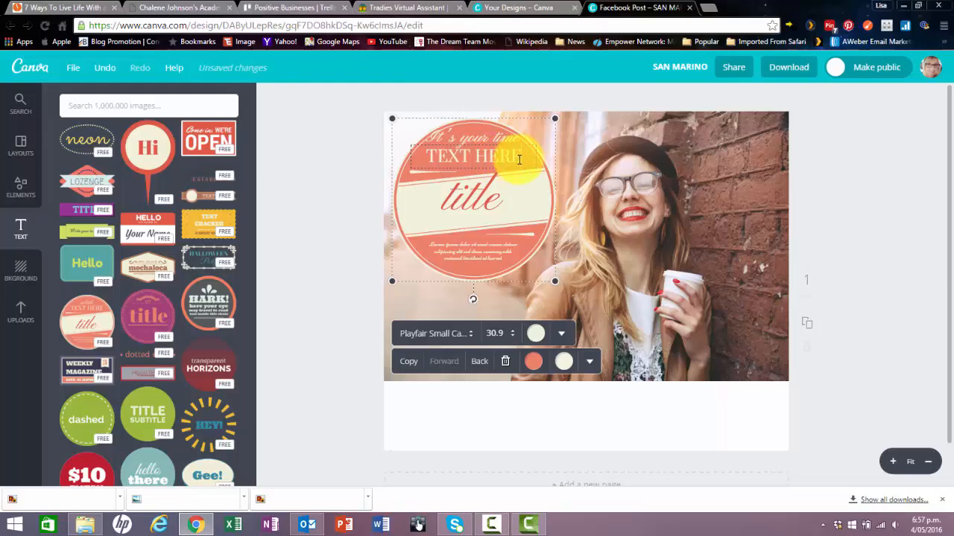
left_click_drag(414, 153, 523, 167)
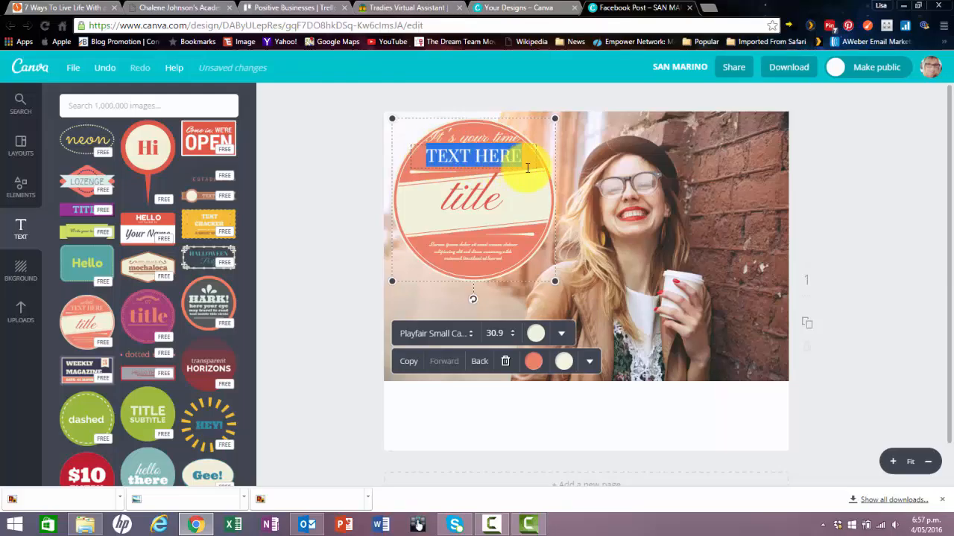
key("BackSpace")
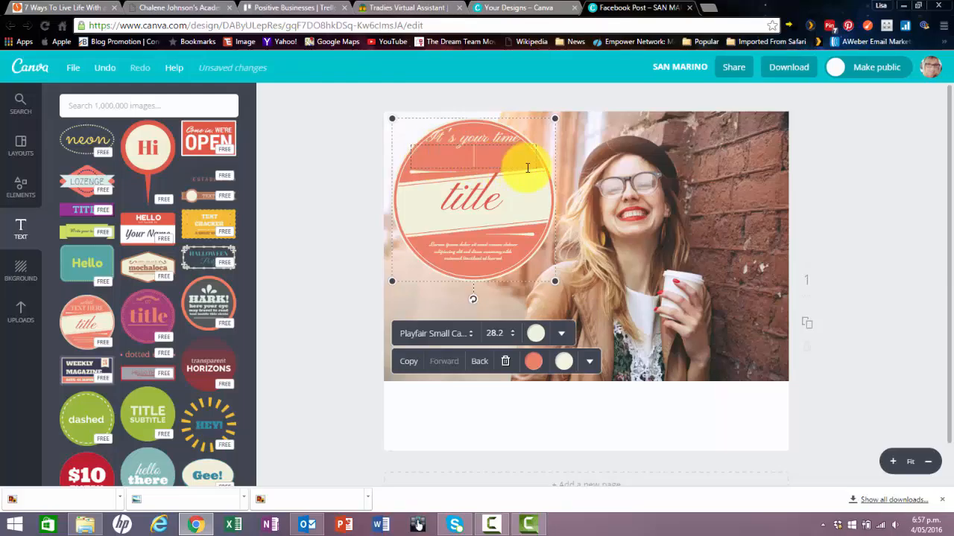
Break the badge's "It's your time" subtitle into two lines, with "time" on the second.
double_click(477, 140)
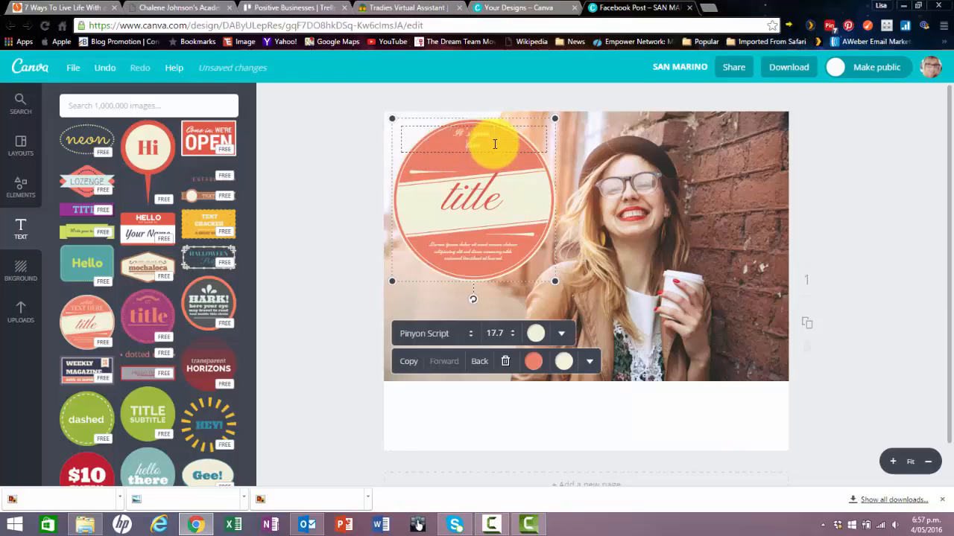
left_click_drag(451, 133, 499, 153)
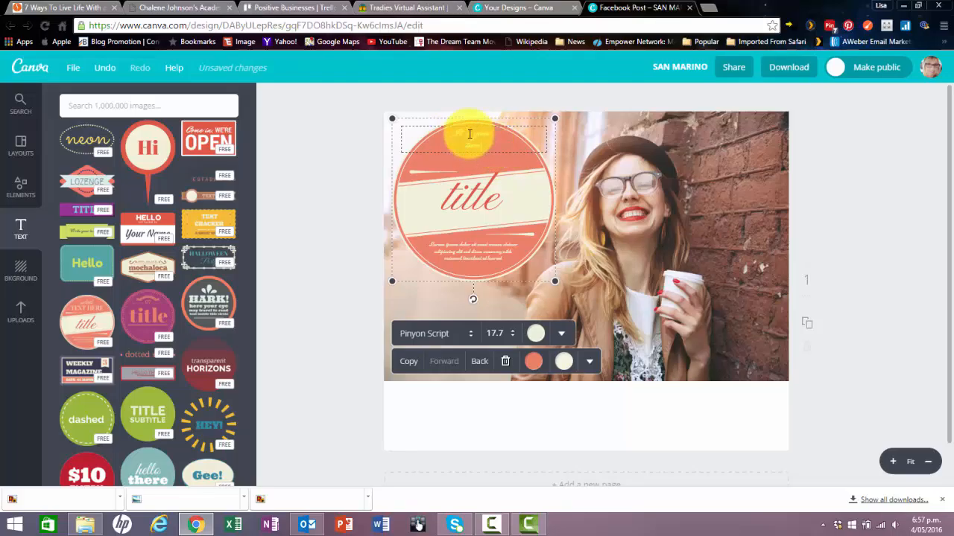
left_click_drag(454, 132, 487, 149)
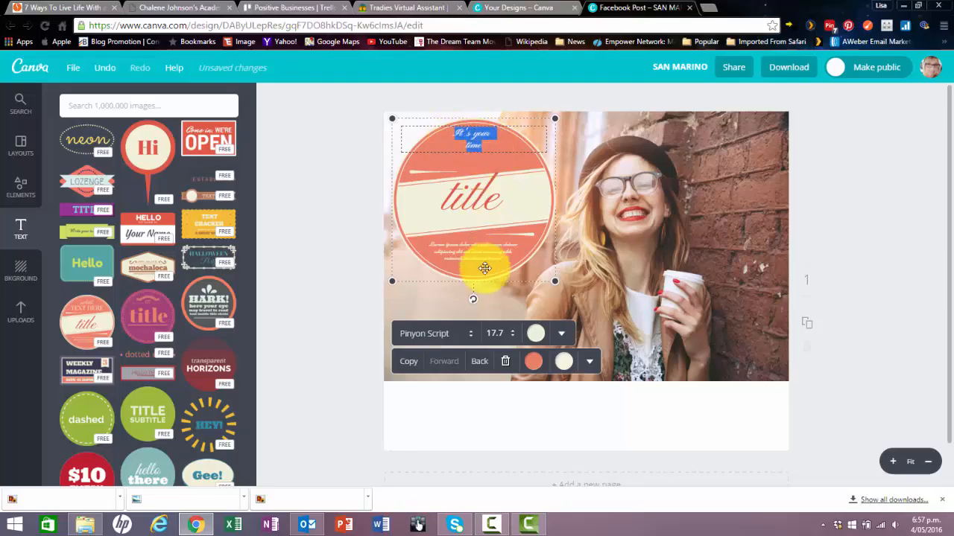
Try another font size for the two-line subtitle, then delete the whole badge.
left_click(495, 334)
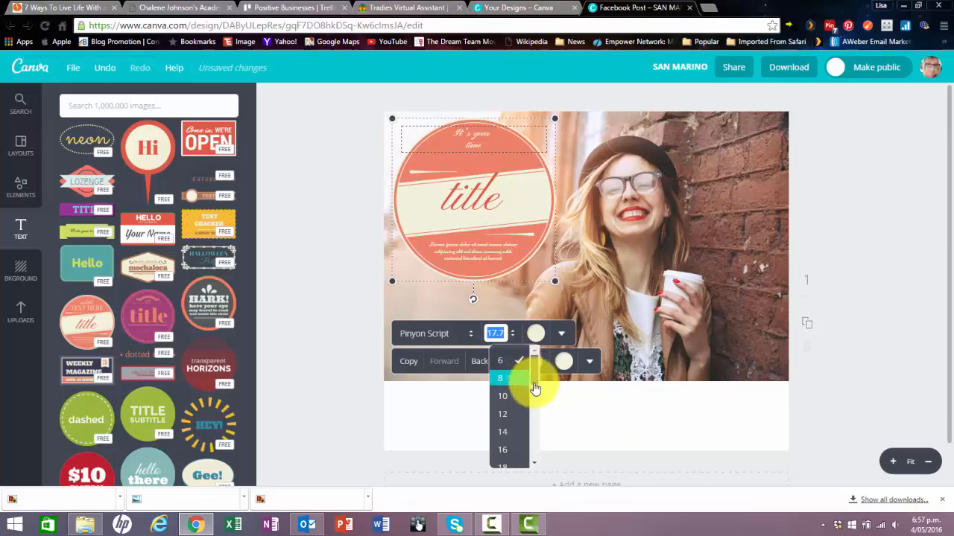
scroll(512, 395, "down", 2)
left_click(511, 413)
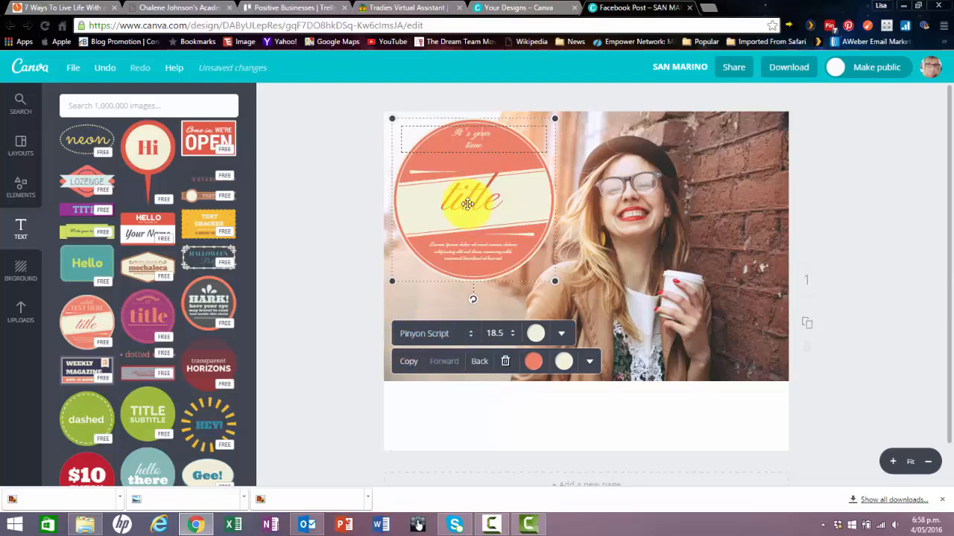
left_click(505, 363)
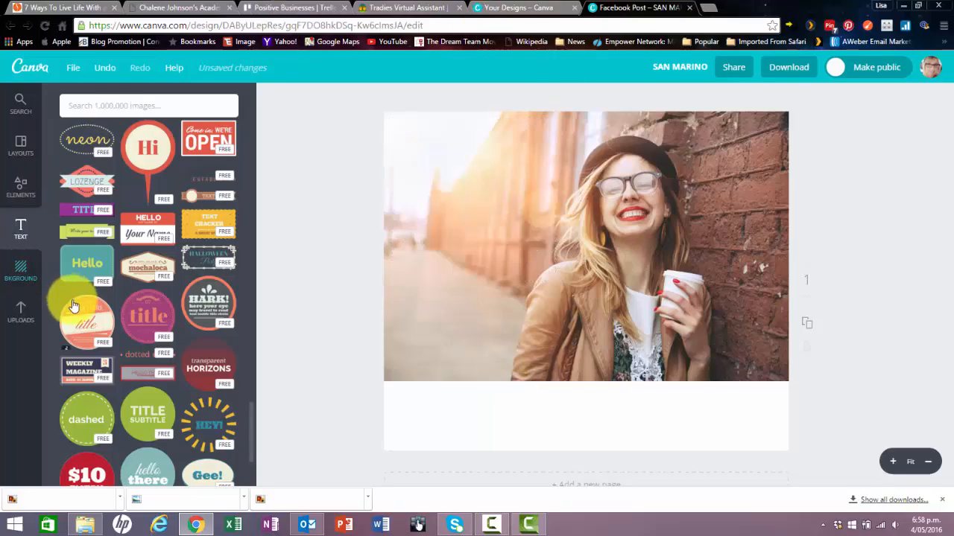
Add a fresh round coral title badge, shrink it and place it in the photo's upper-left area, clear of the woman's face.
left_click(82, 322)
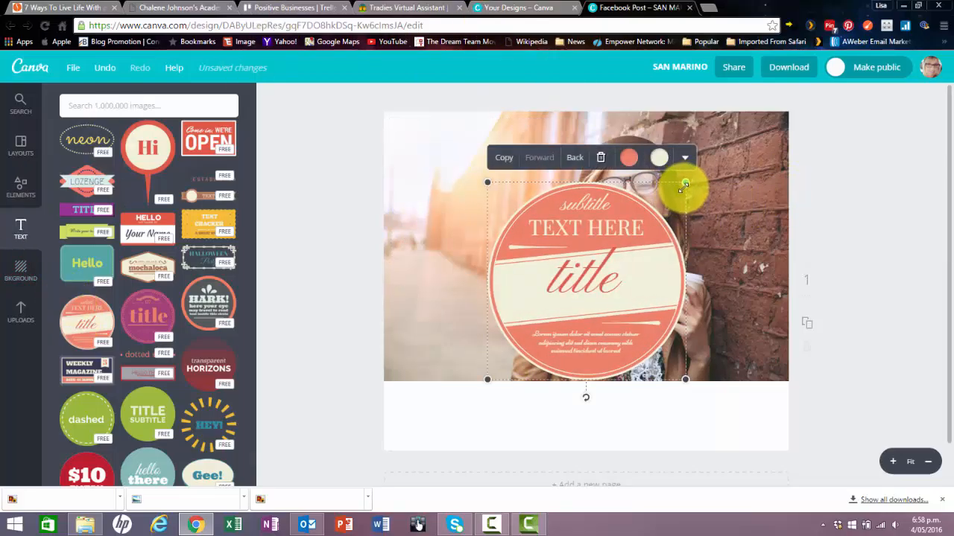
left_click_drag(682, 185, 637, 218)
left_click_drag(547, 218, 458, 120)
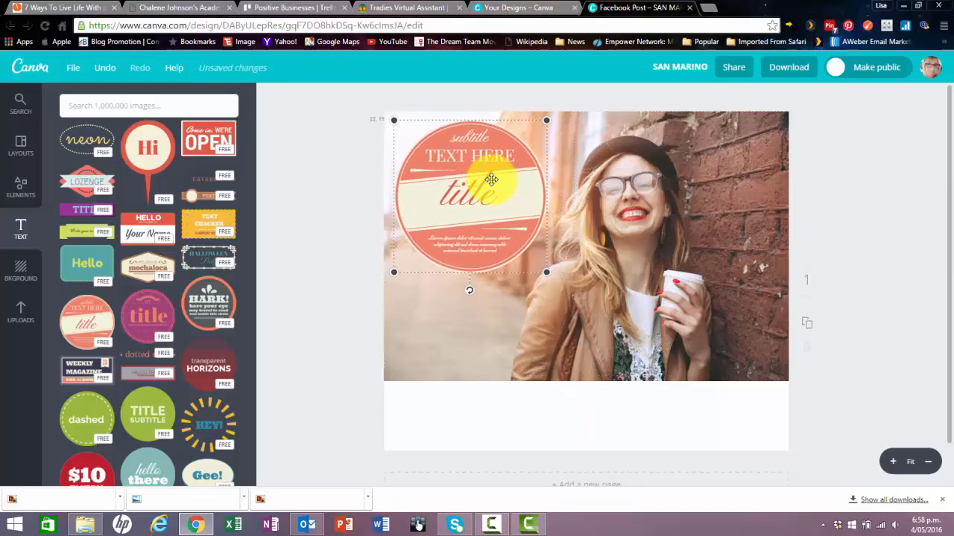
left_click_drag(493, 179, 495, 183)
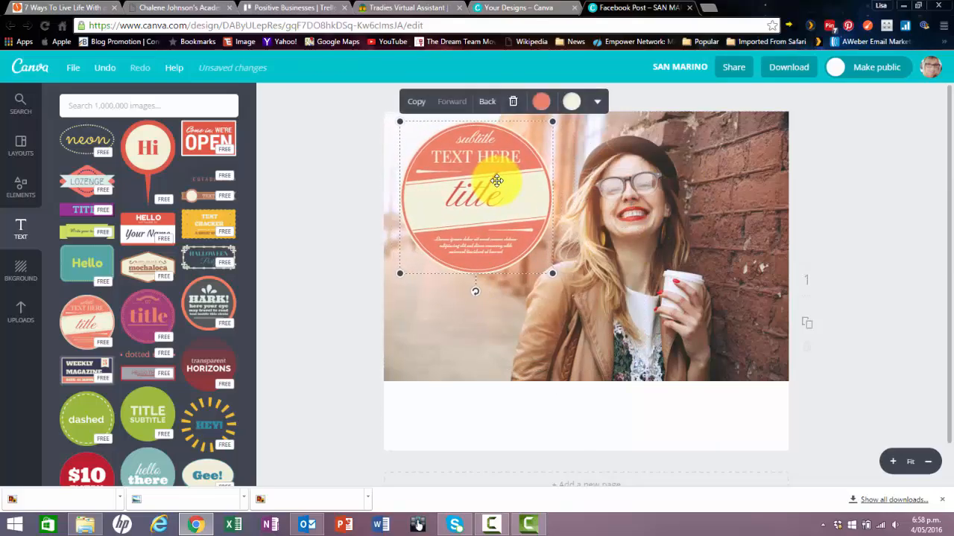
left_click(446, 319)
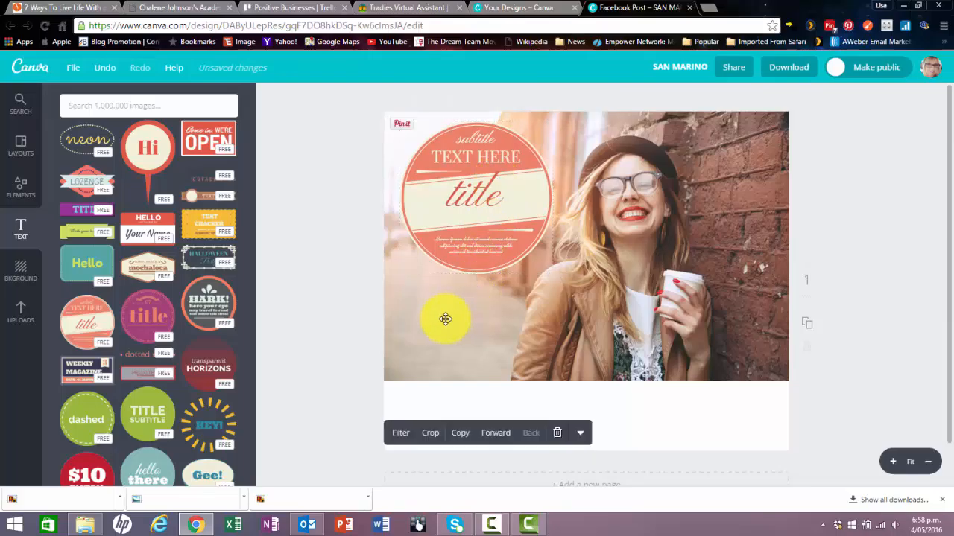
Clear the badge's subtitle and replace TEXT HERE with "It's Your Time", putting "Time" on a second line.
left_click(487, 144)
left_click(489, 143)
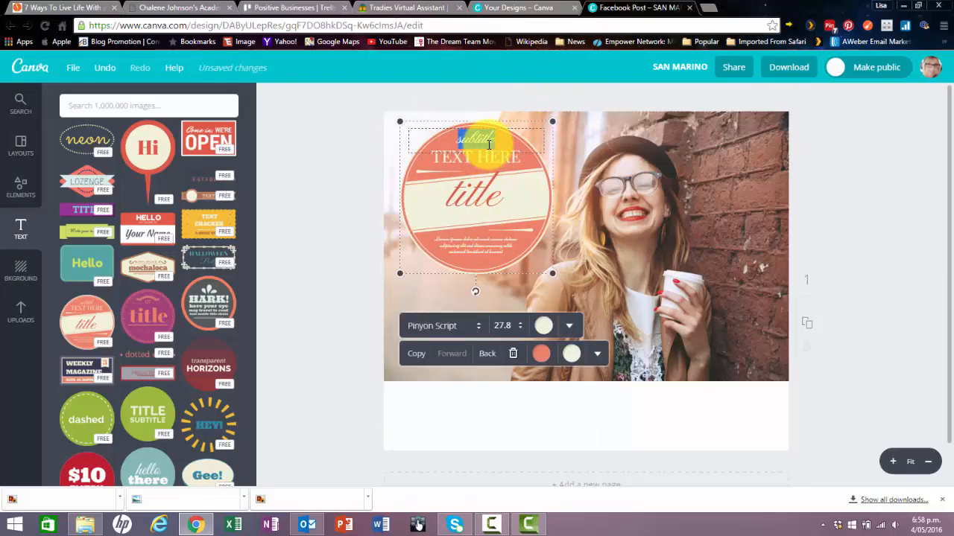
key("BackSpace")
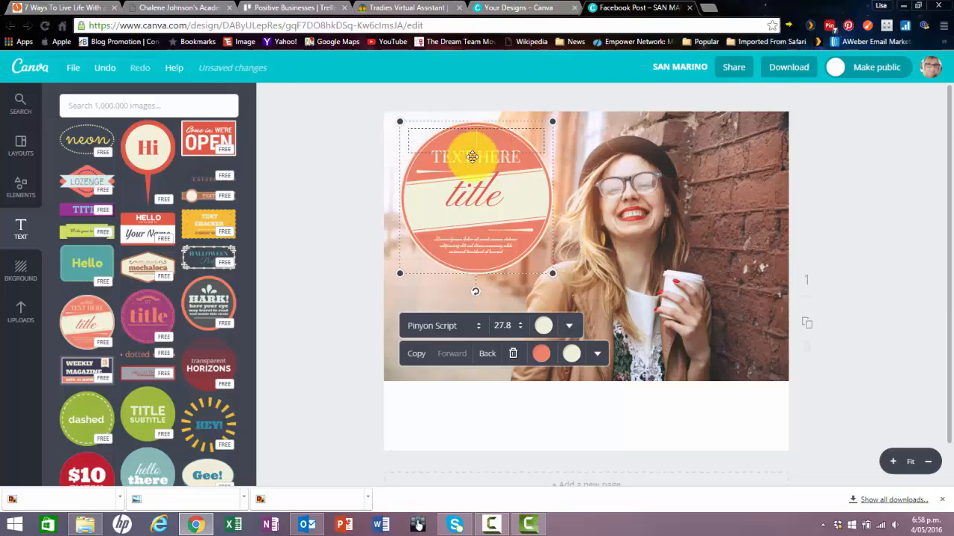
left_click(491, 158)
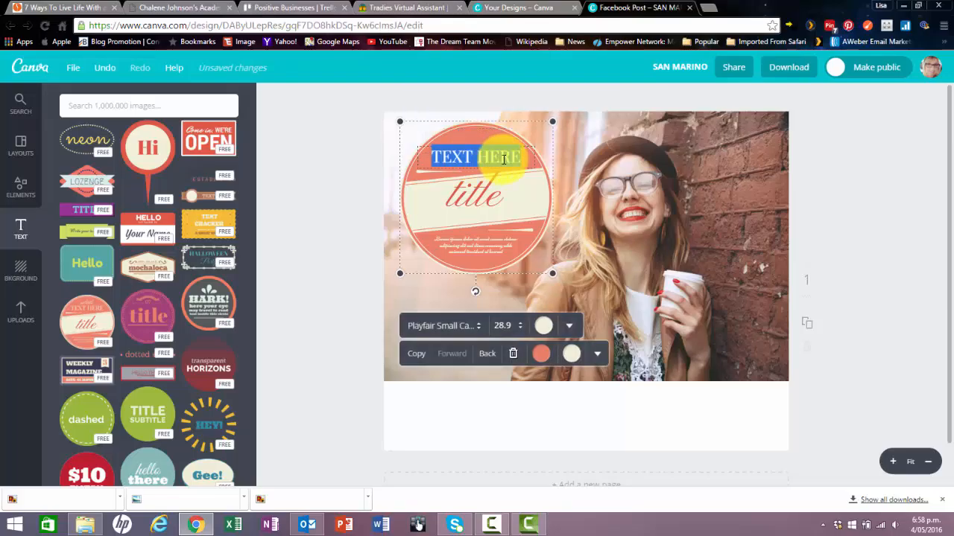
left_click(519, 158)
key("BackSpace")
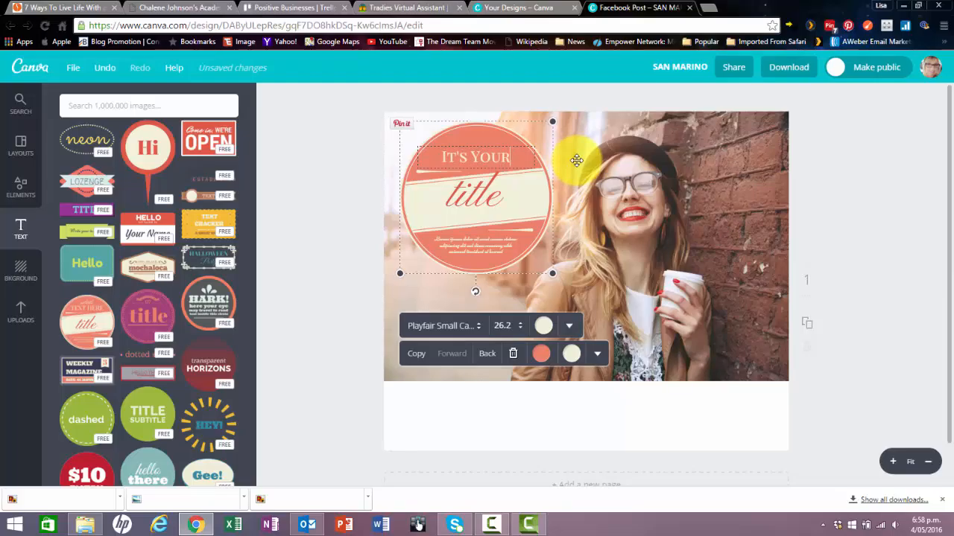
key("Return")
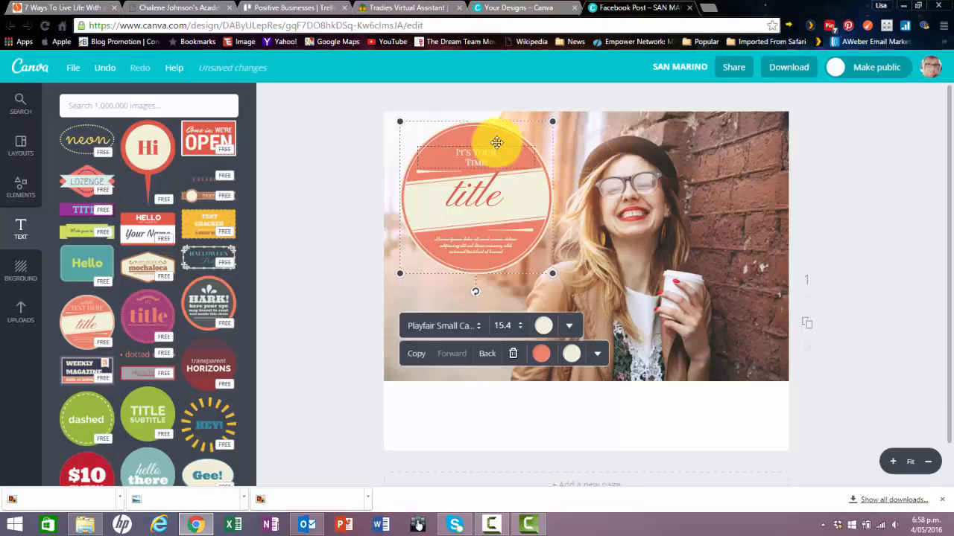
Try the Pinyon Script font at size 16 on the badge's "It's Your Time" text.
left_click_drag(485, 160, 447, 149)
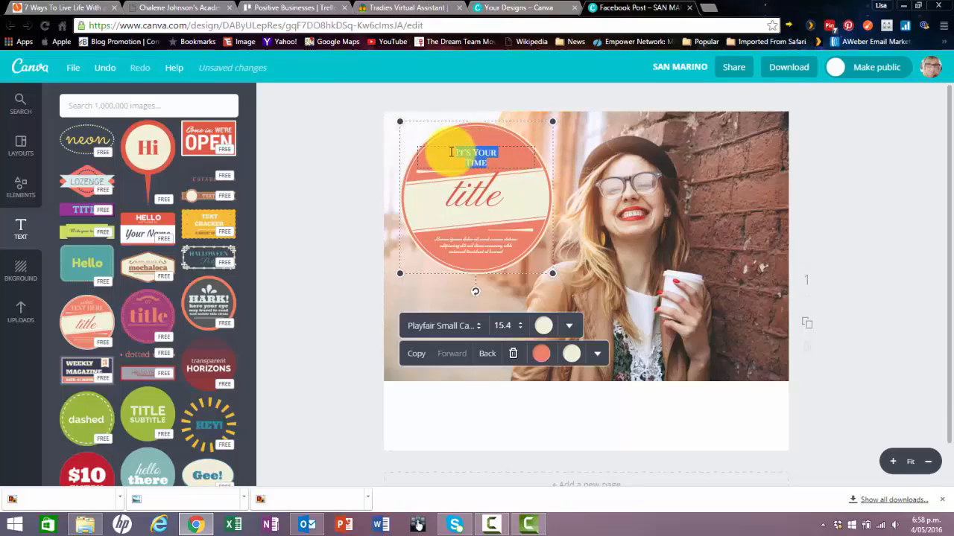
left_click(476, 327)
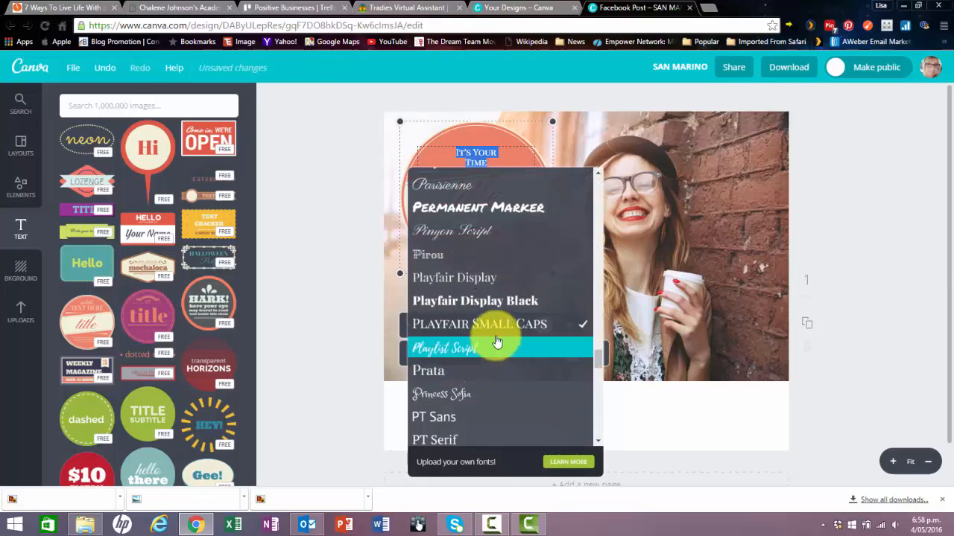
left_click(542, 228)
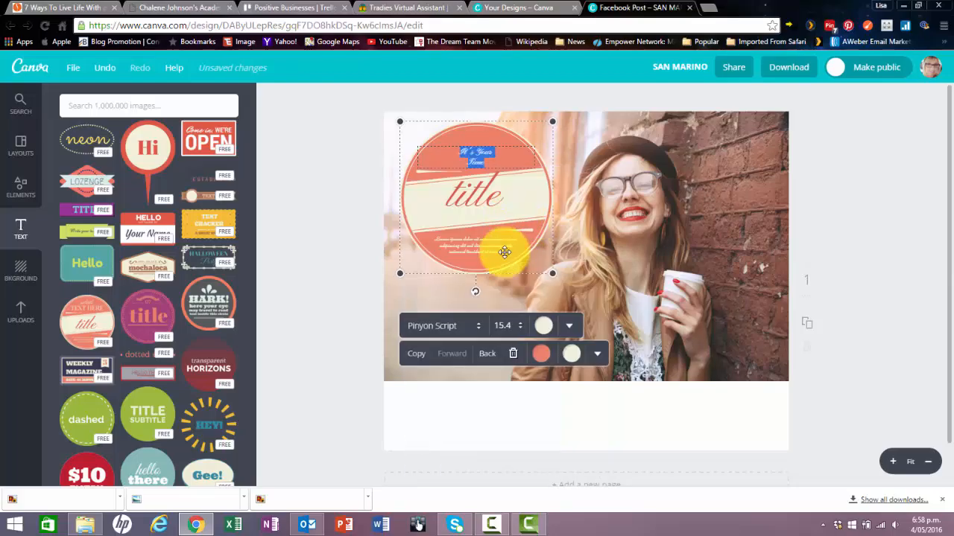
left_click(513, 326)
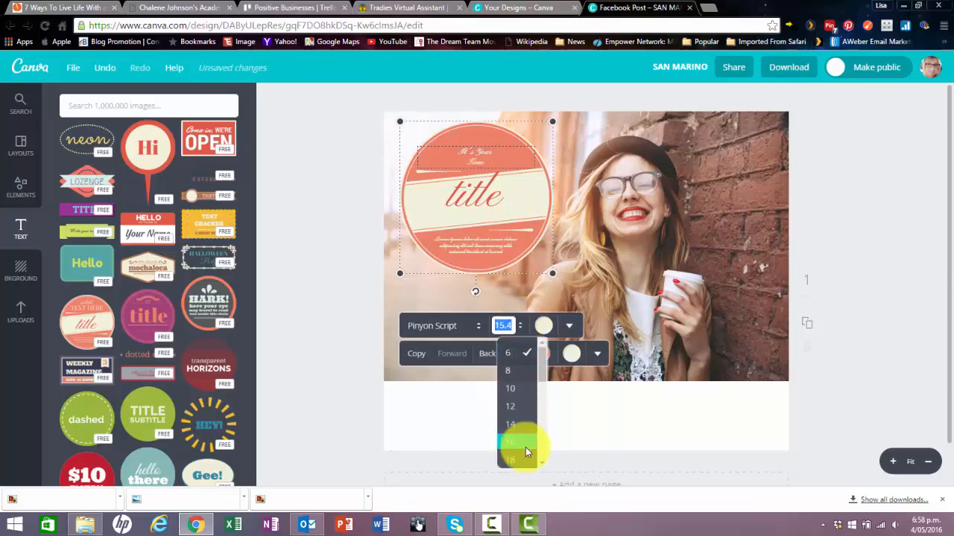
left_click(510, 439)
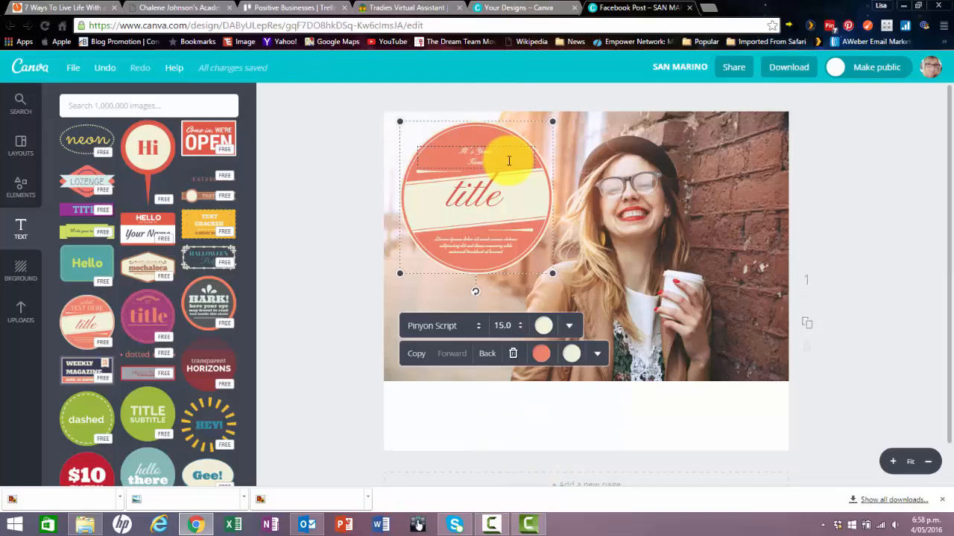
Clear the badge's "It's Your Time" text and add a separate subheading reading "It's Your Time", with "Time" on a second line.
left_click_drag(488, 160, 460, 146)
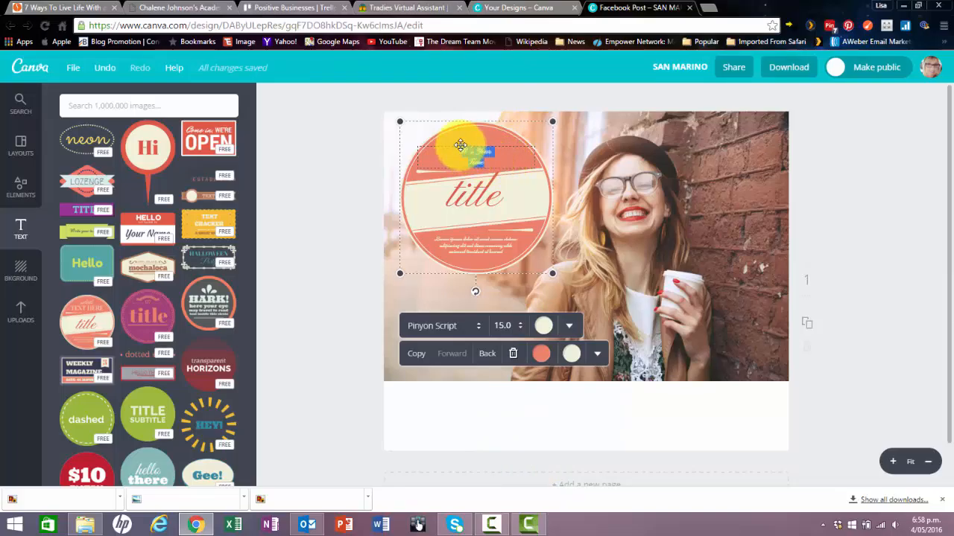
left_click(482, 443)
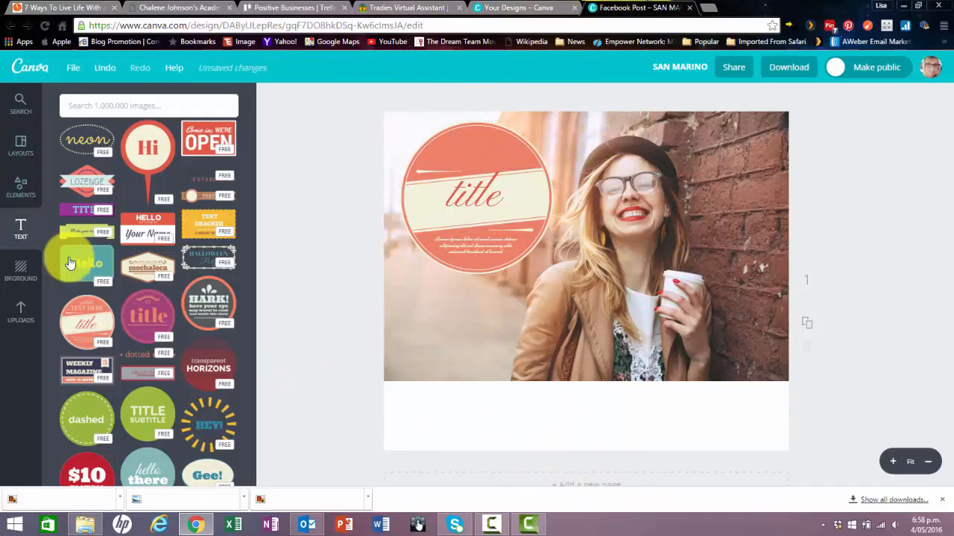
left_click(20, 232)
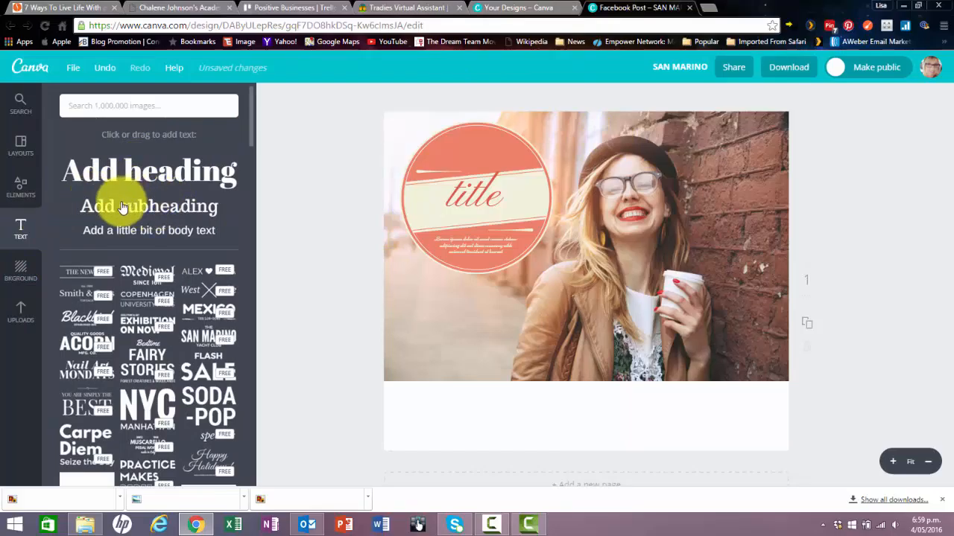
left_click(149, 208)
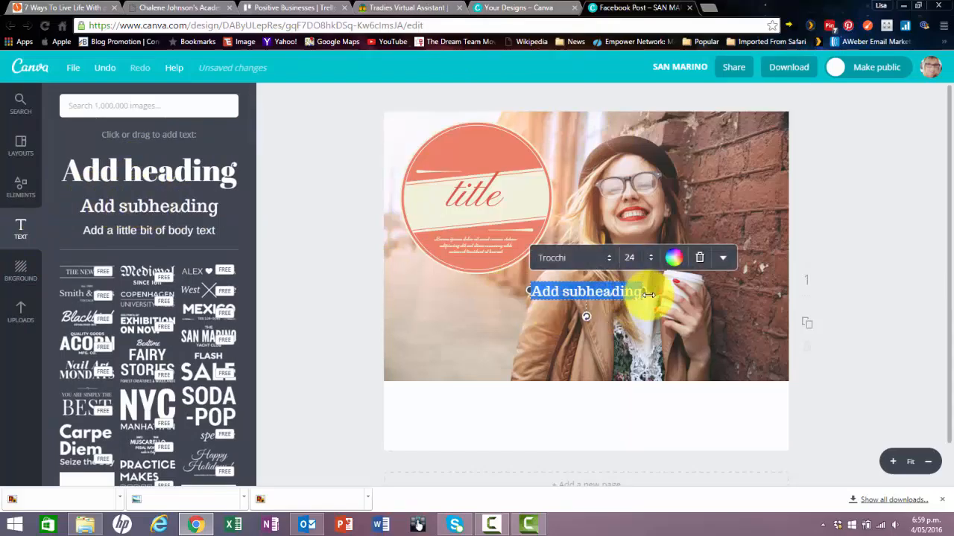
left_click(641, 289)
key("BackSpace")
key("BackSpace")
key("BackSpace")
key("BackSpace")
key("BackSpace")
key("BackSpace")
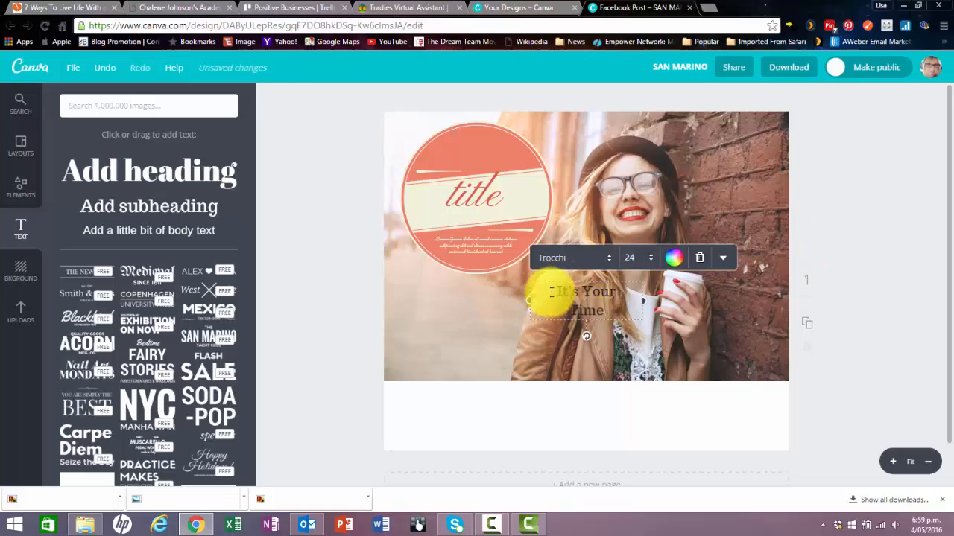
Change the font of the whole new "It's Your Time" subheading to Pinyon Script.
left_click_drag(551, 292, 605, 310)
left_click(609, 259)
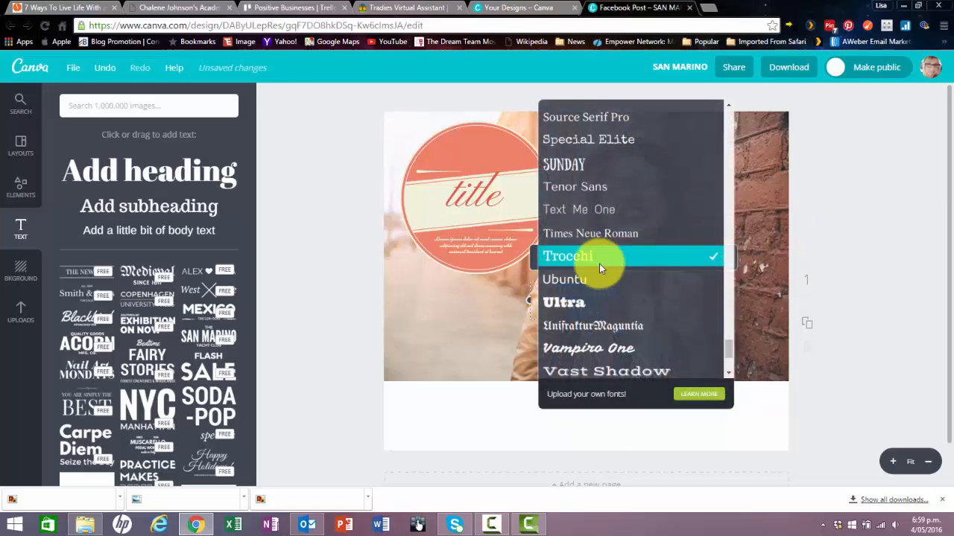
scroll(728, 343, "up", 5)
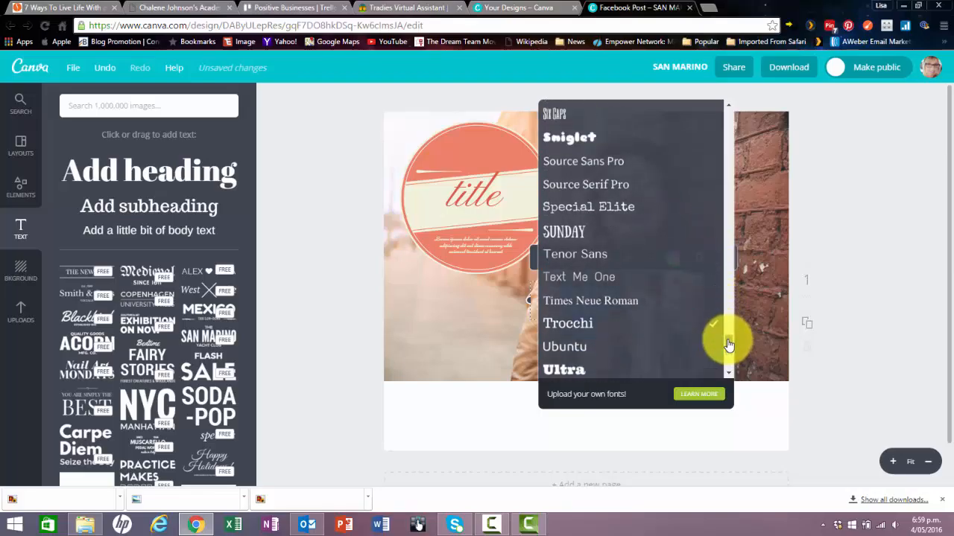
scroll(728, 333, "up", 2)
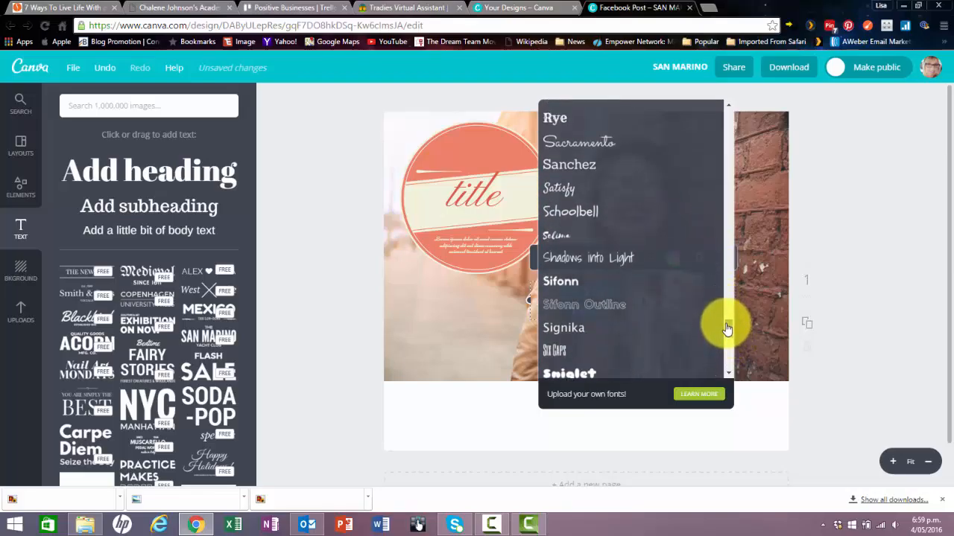
scroll(728, 334, "down", 3)
scroll(727, 335, "down", 2)
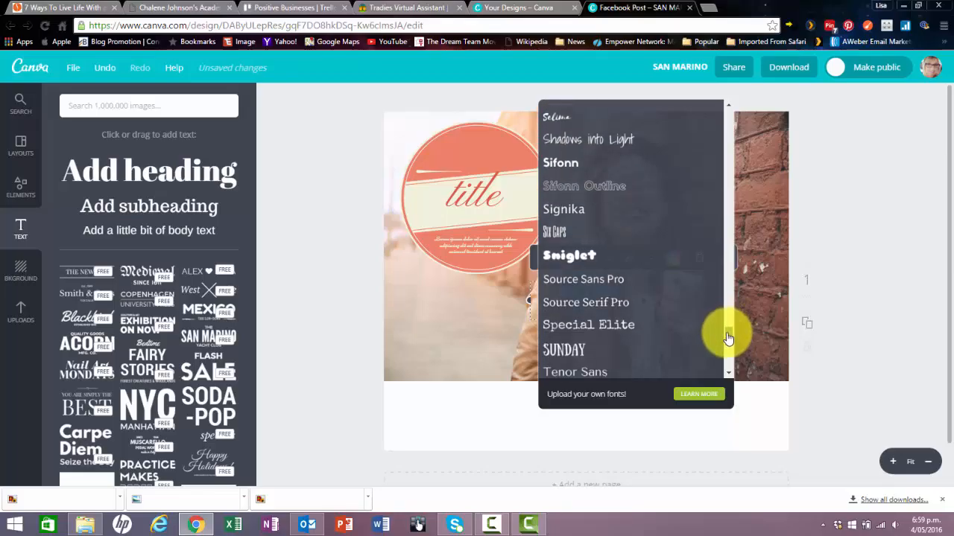
scroll(733, 324, "up", 5)
scroll(732, 309, "up", 3)
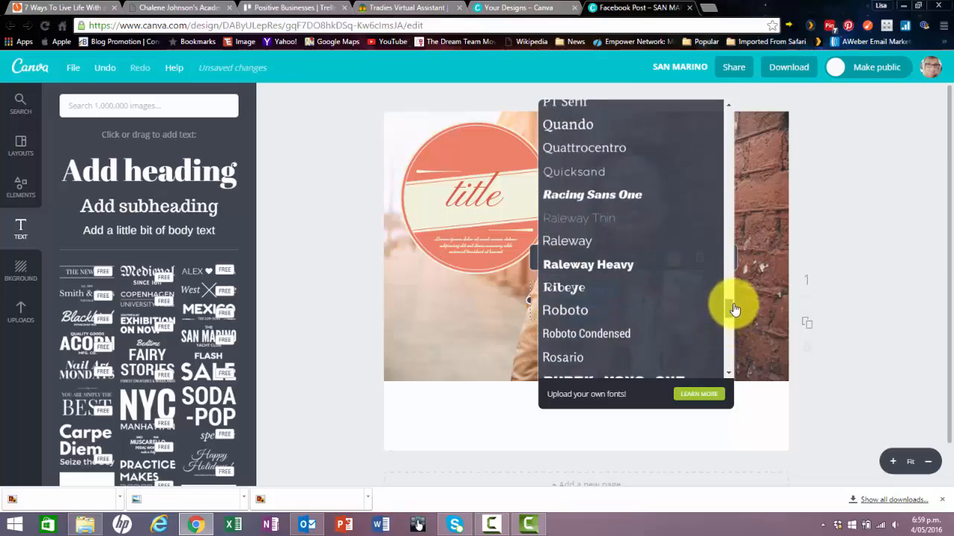
scroll(730, 305, "down", 4)
scroll(735, 309, "up", 7)
scroll(736, 298, "up", 1)
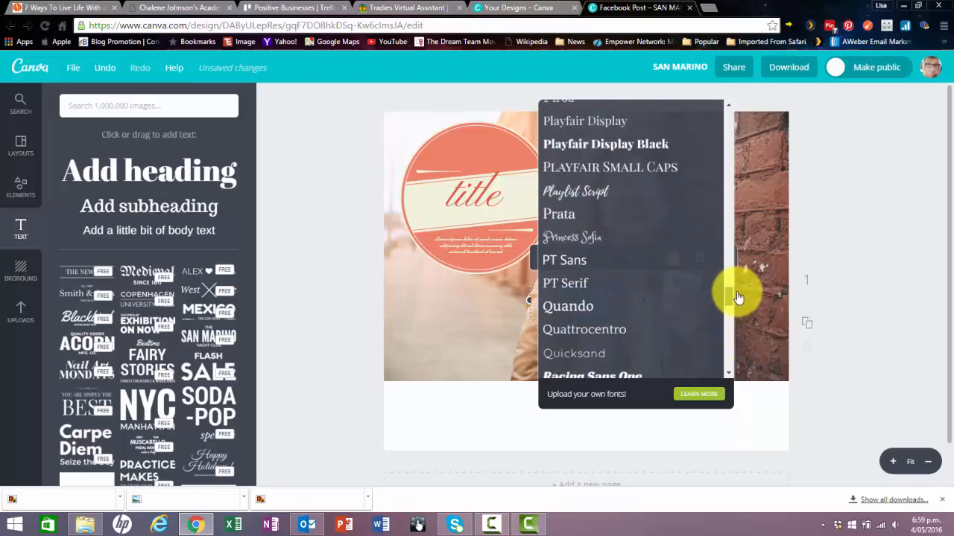
left_click(735, 294)
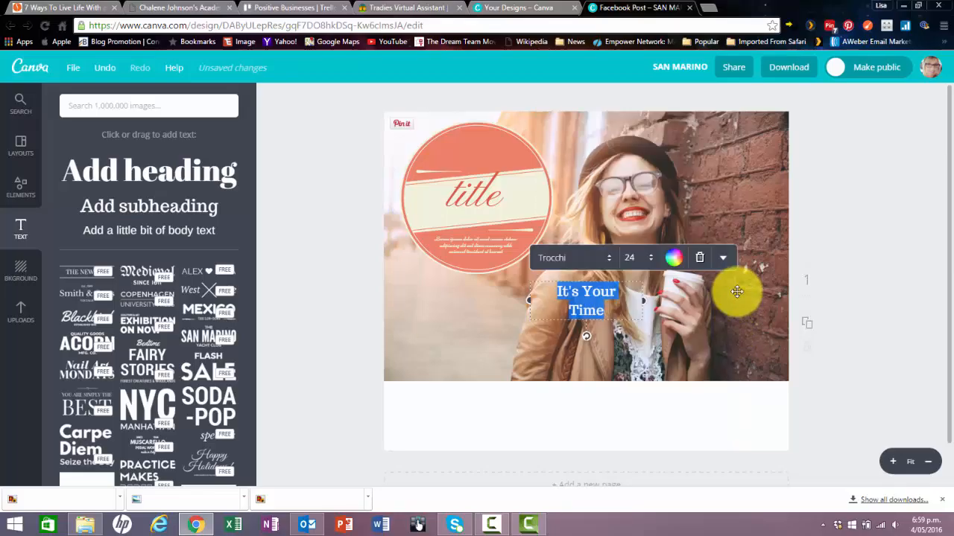
left_click(605, 261)
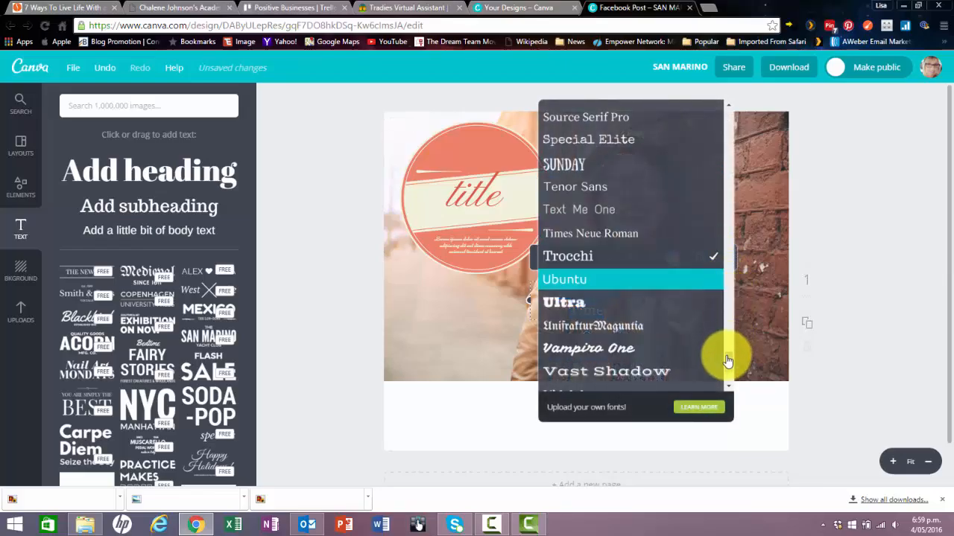
scroll(727, 361, "up", 2)
left_click_drag(729, 359, 728, 306)
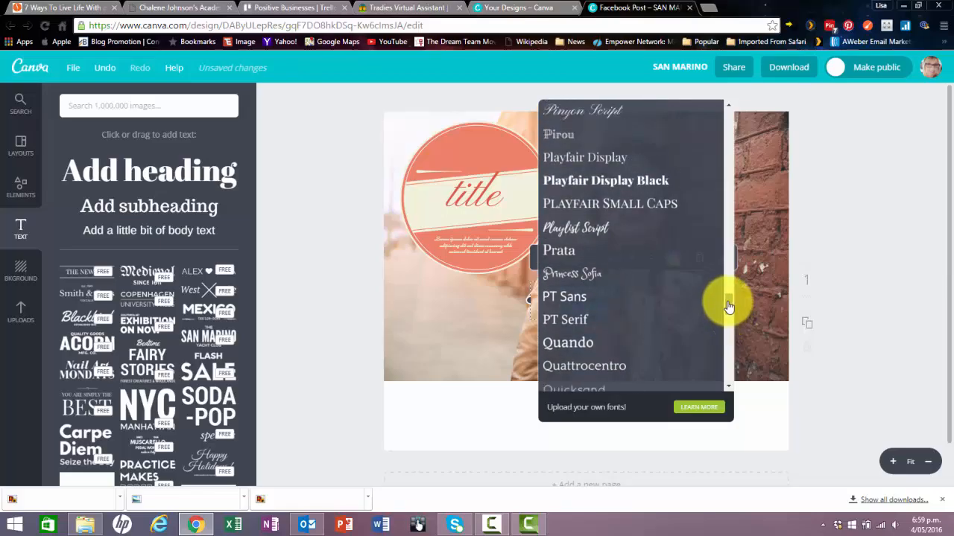
left_click(622, 112)
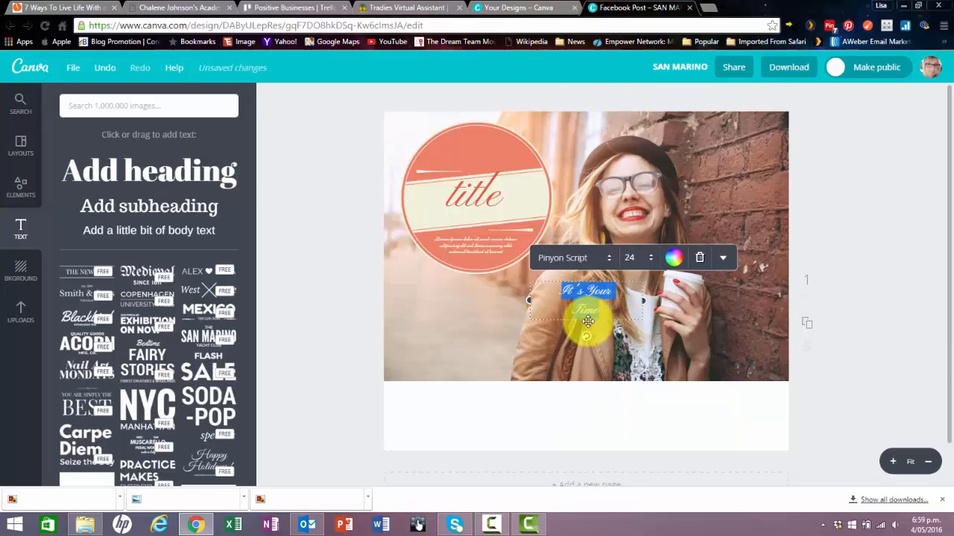
Move the "It's Your Time" subheading onto the badge's upper coral area and colour its text cream.
left_click_drag(587, 317, 478, 177)
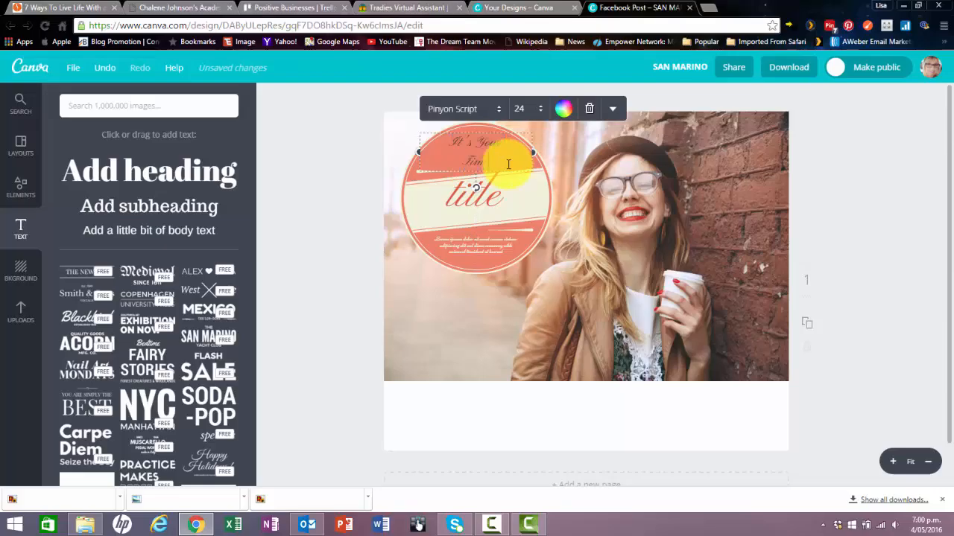
left_click_drag(450, 142, 522, 155)
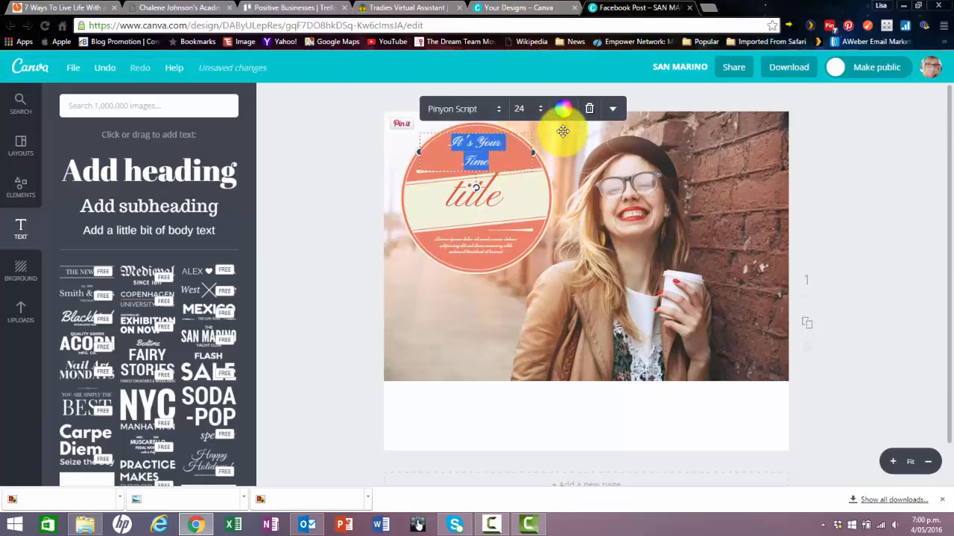
left_click(563, 111)
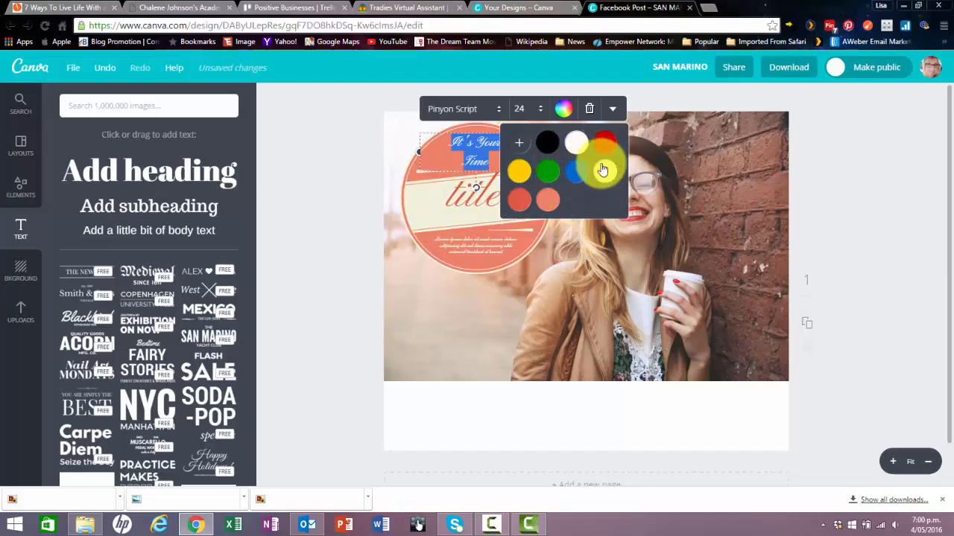
Set the "It's Your Time" subheading's font size to 28 and deselect it.
left_click(530, 109)
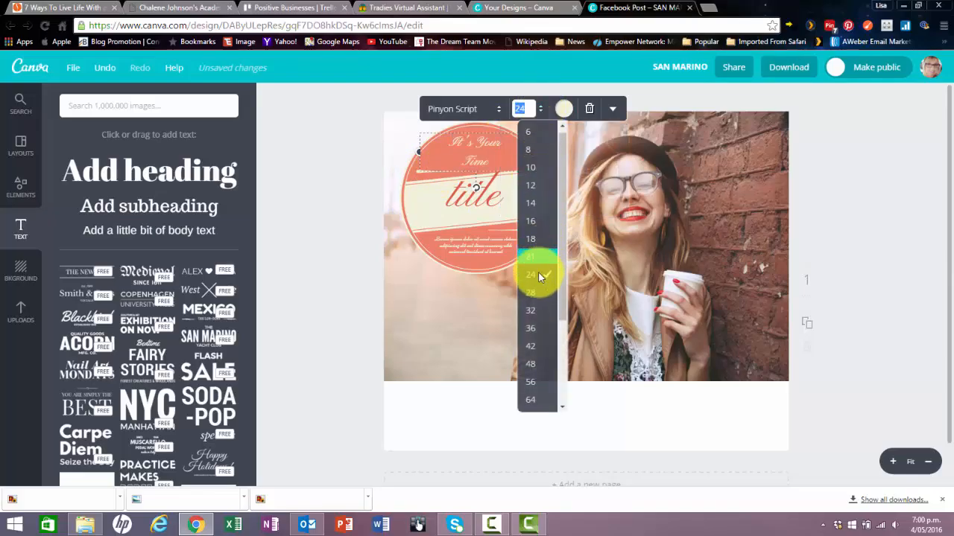
left_click(537, 291)
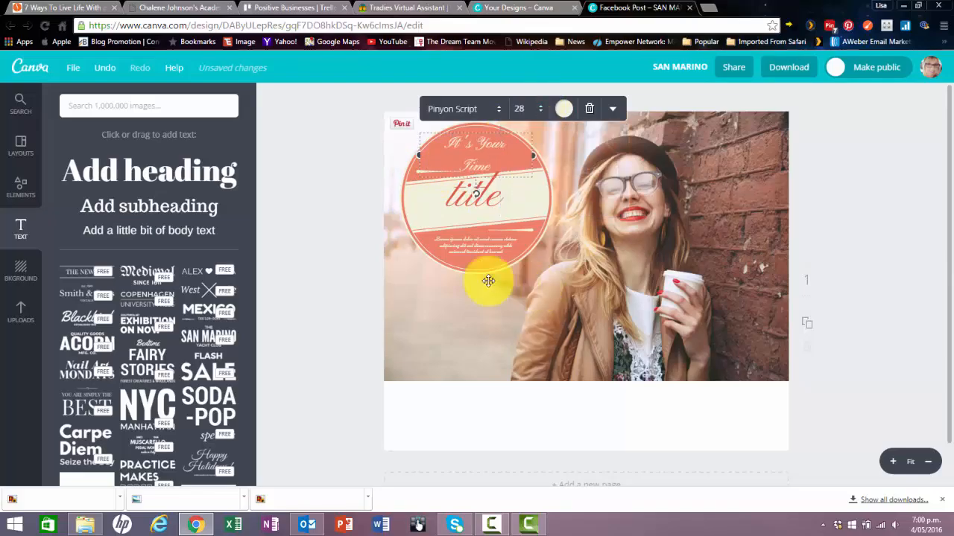
left_click(316, 230)
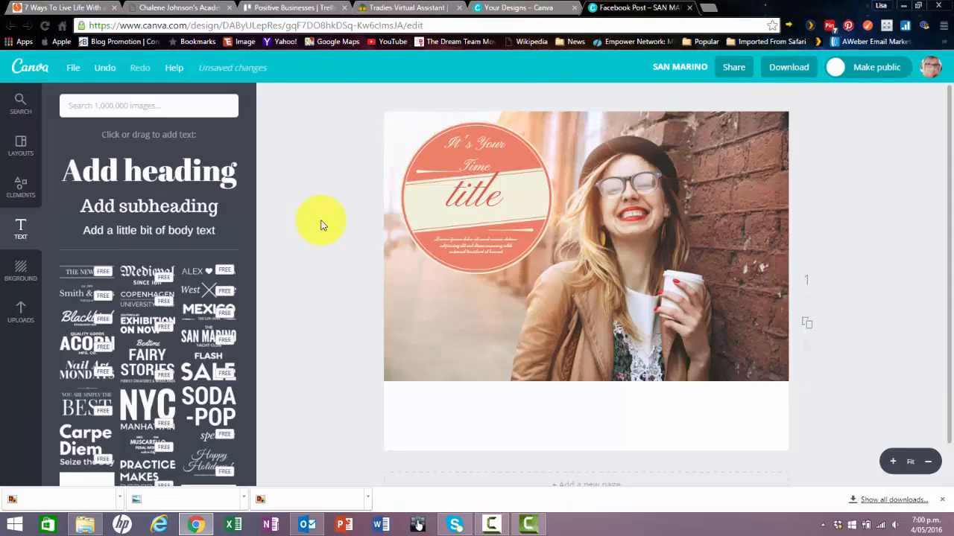
Nudge the "It's Your Time" subheading slightly upward, centred above the badge's title, and dismiss the Facebook notification.
left_click(491, 152)
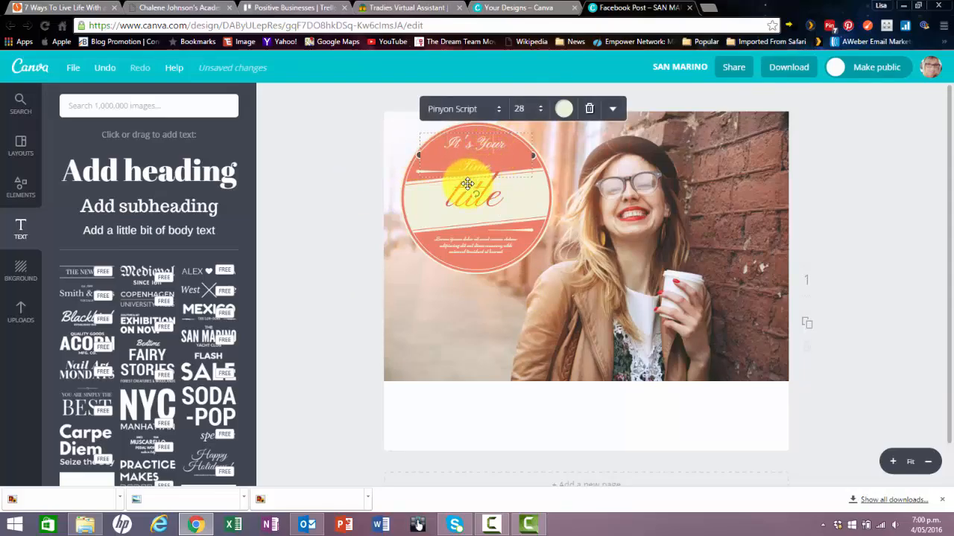
left_click_drag(471, 178, 470, 177)
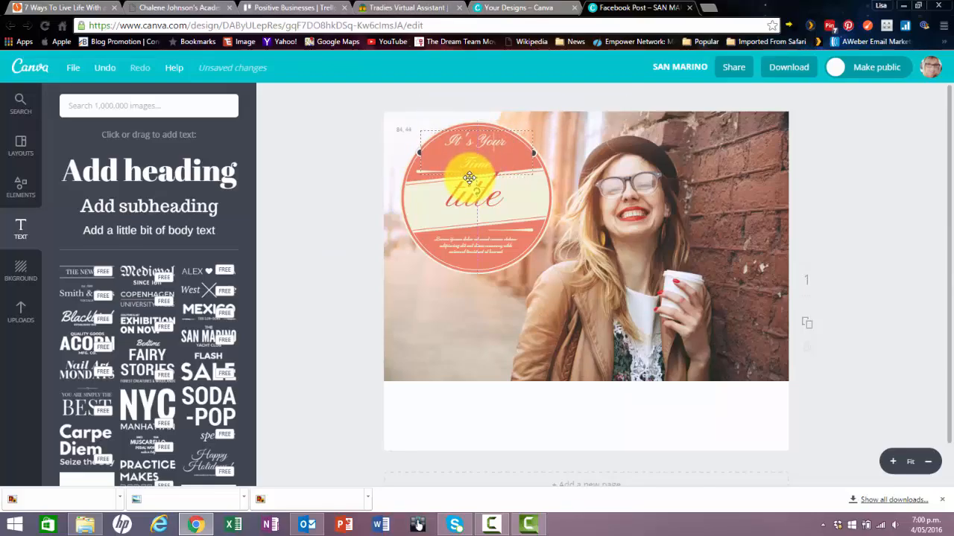
left_click_drag(470, 178, 473, 175)
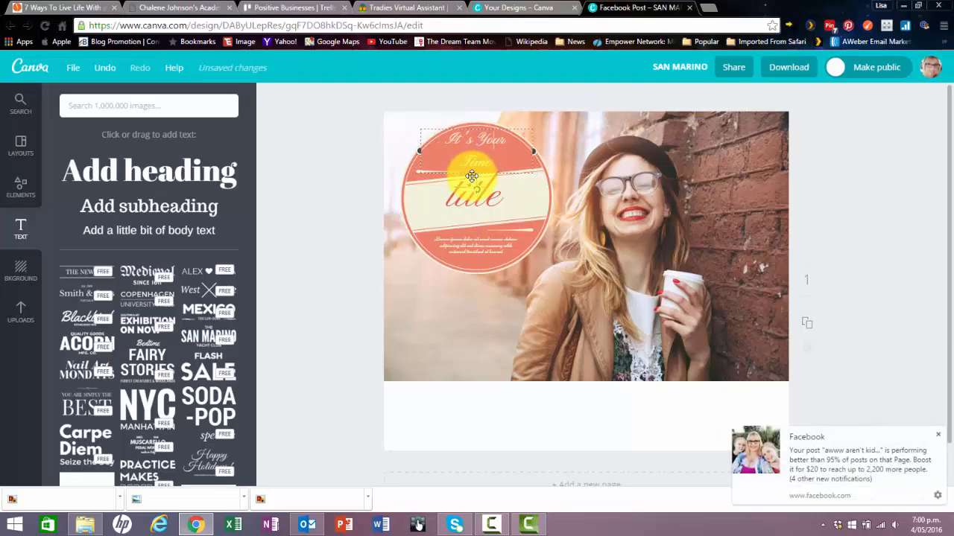
left_click_drag(472, 176, 472, 176)
left_click(937, 435)
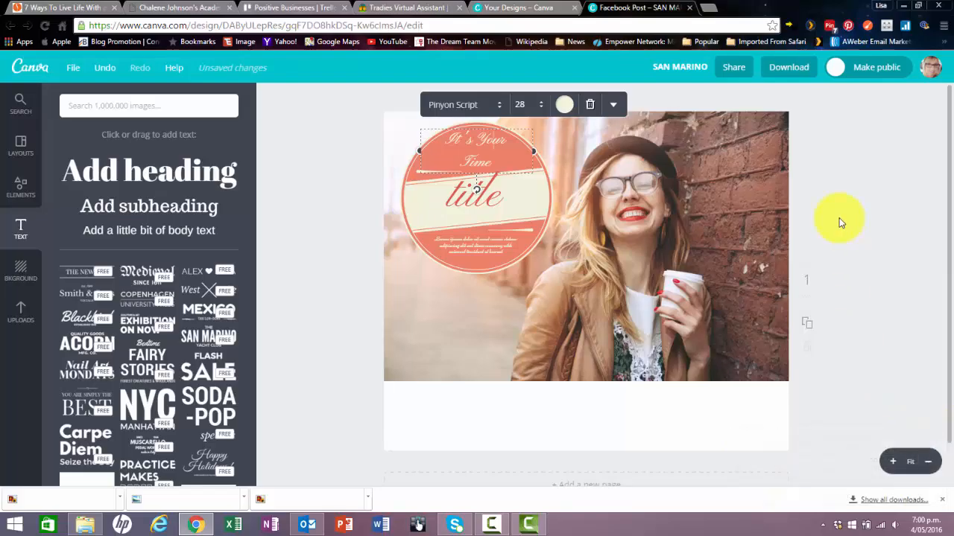
Replace the badge's "title" text with "to Flourish".
left_click(474, 196)
double_click(474, 196)
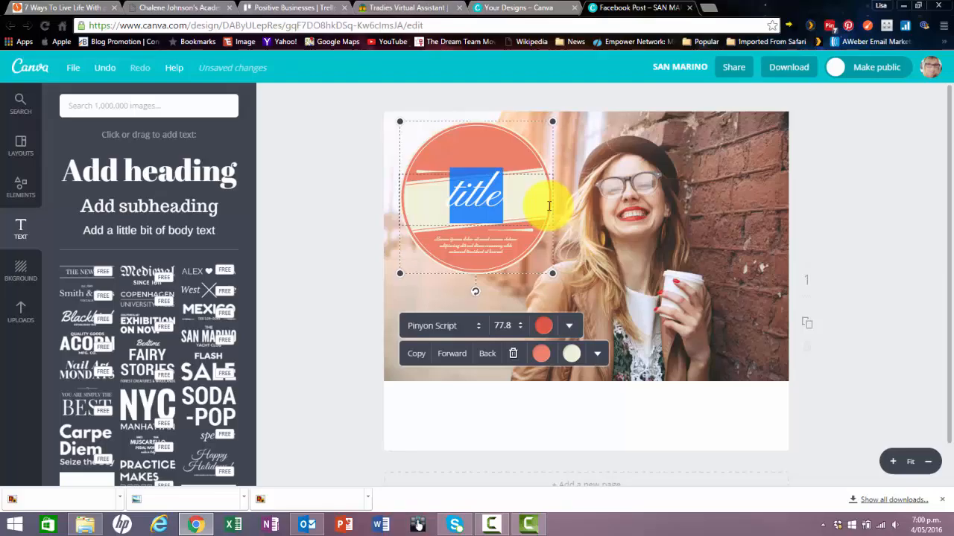
type("t")
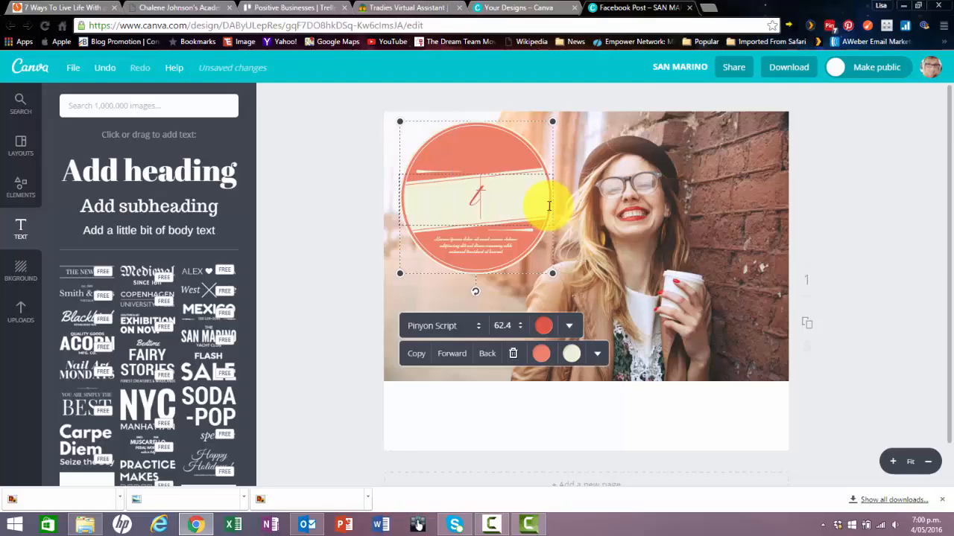
type("o Flourish")
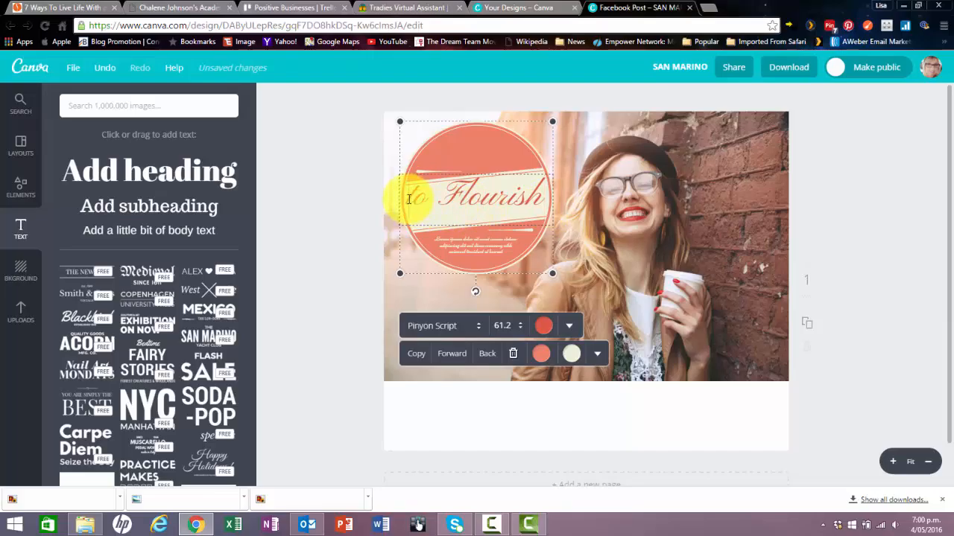
Reduce the font size of the badge's "to Flourish" title to the next smaller preset and deselect the badge.
left_click_drag(408, 199, 548, 198)
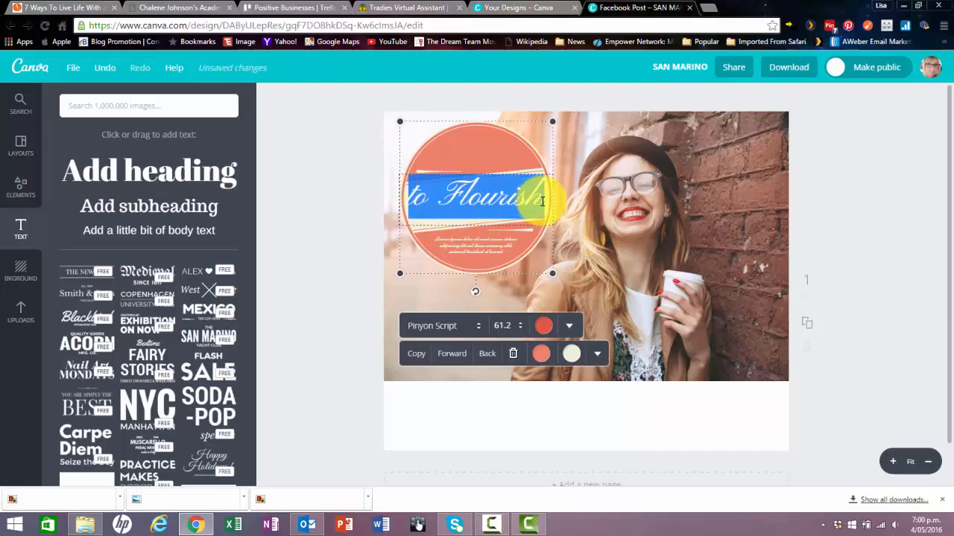
left_click(522, 329)
left_click_drag(543, 351, 542, 417)
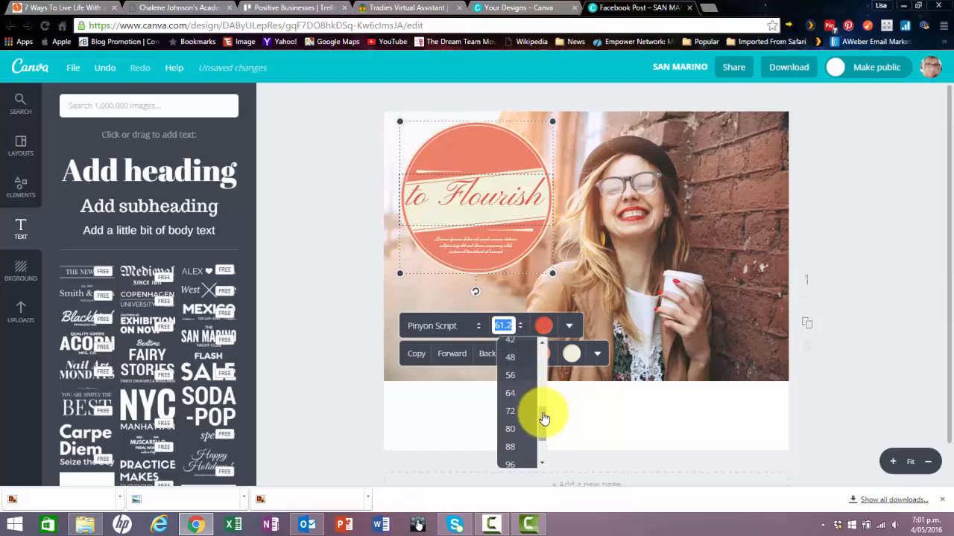
left_click(503, 374)
left_click(332, 228)
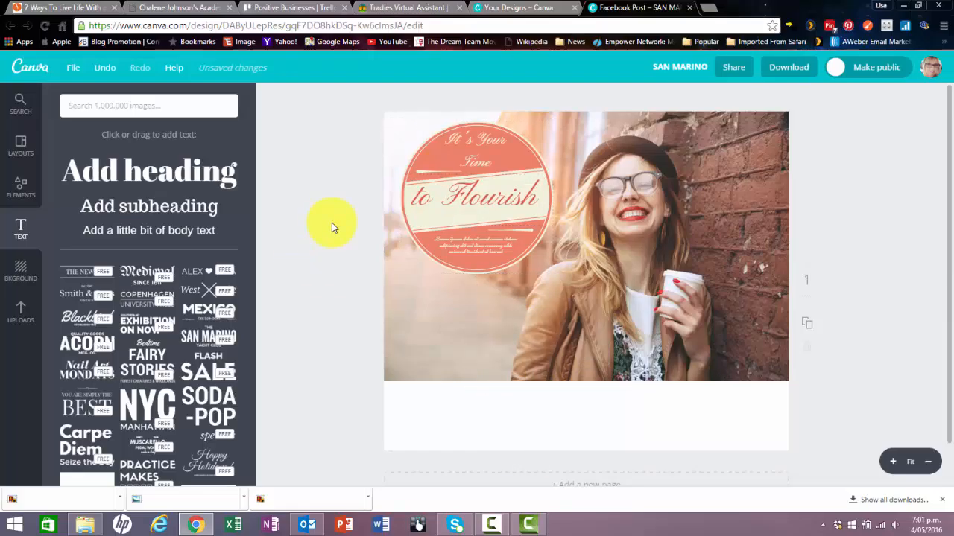
Delete the small Lorem ipsum placeholder text from the badge's lower coral area and deselect the badge.
double_click(486, 242)
double_click(483, 245)
double_click(481, 240)
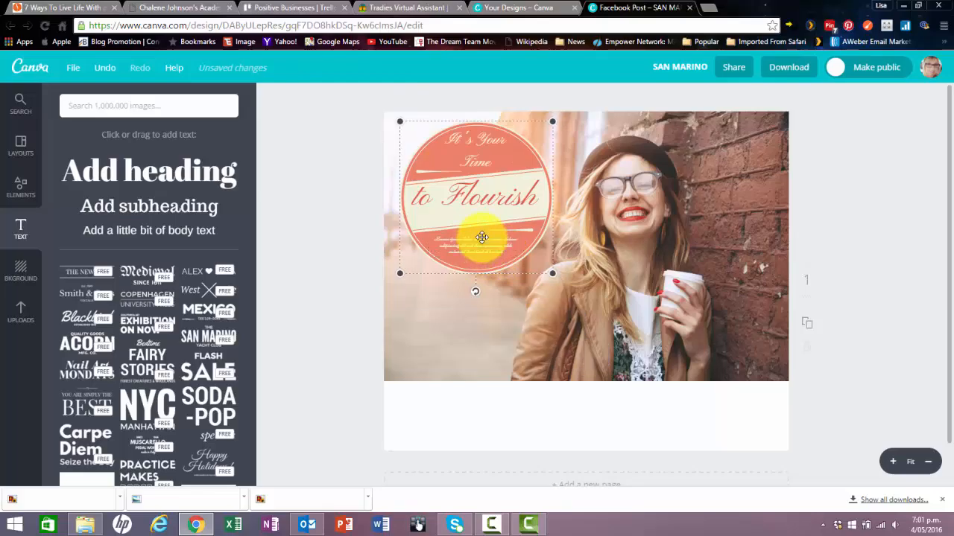
double_click(482, 246)
double_click(485, 253)
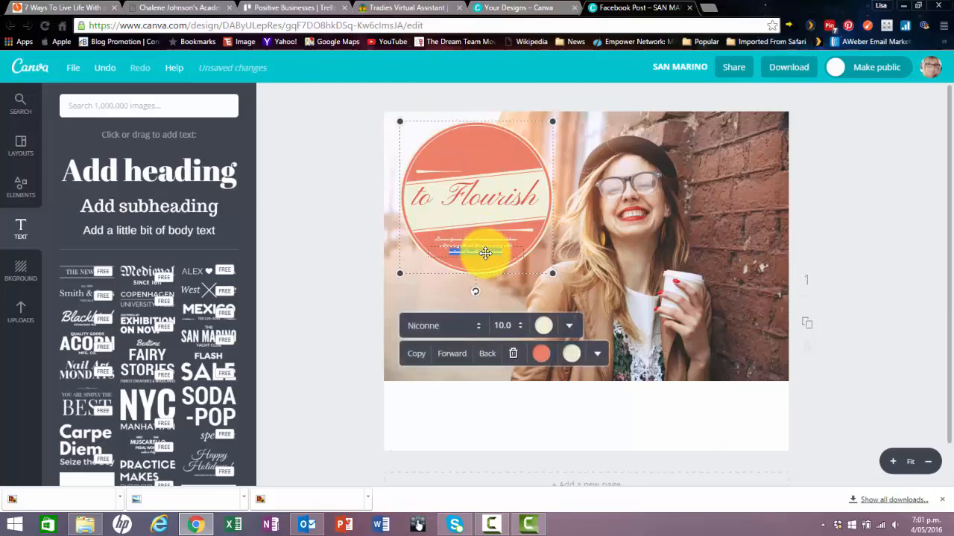
double_click(463, 243)
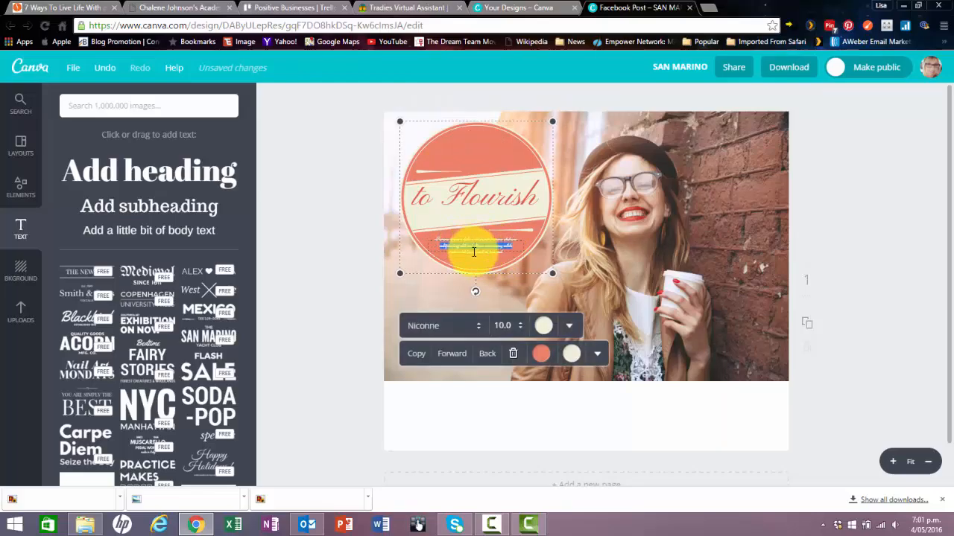
left_click(474, 246)
double_click(475, 245)
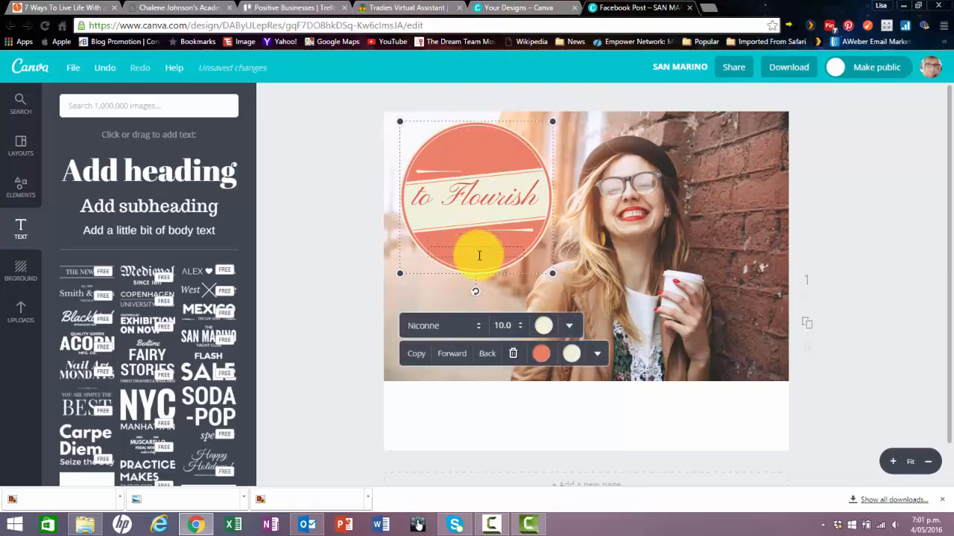
left_click(346, 266)
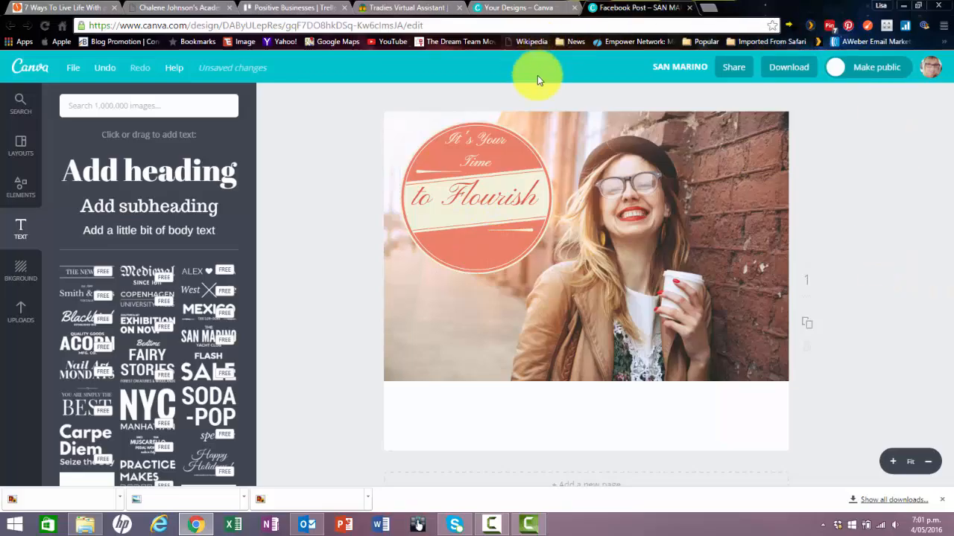
Try to download the finished Facebook Post design as a JPG image for web and dismiss the sharing dialog.
left_click(788, 67)
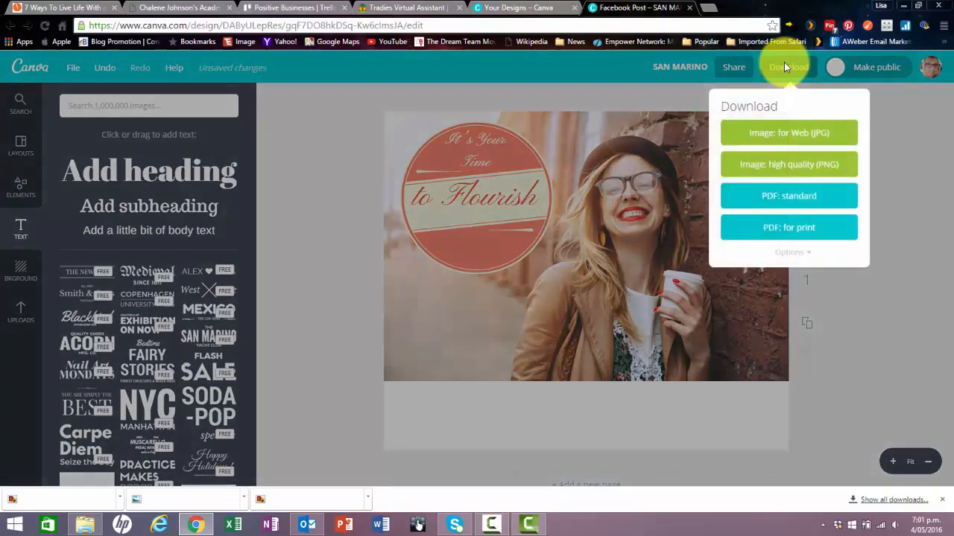
left_click(803, 140)
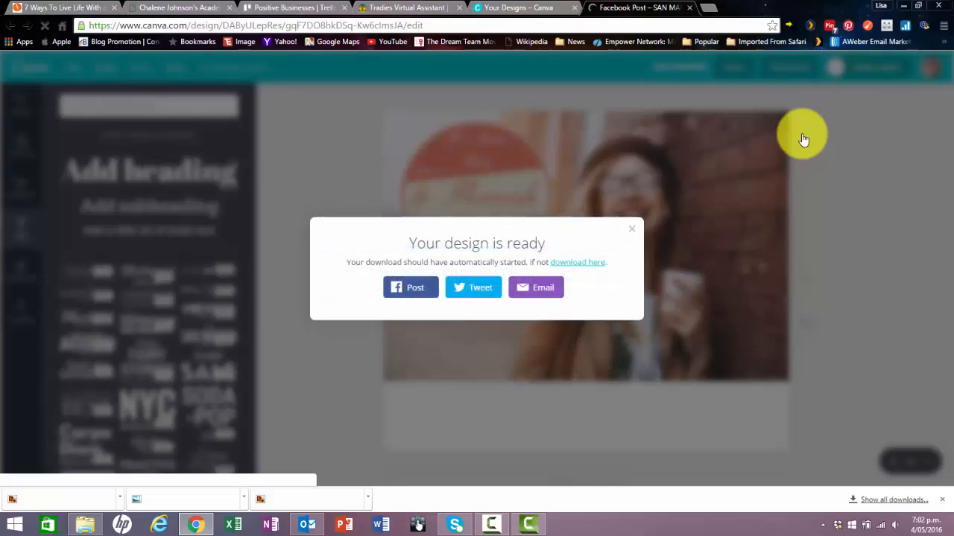
left_click(632, 229)
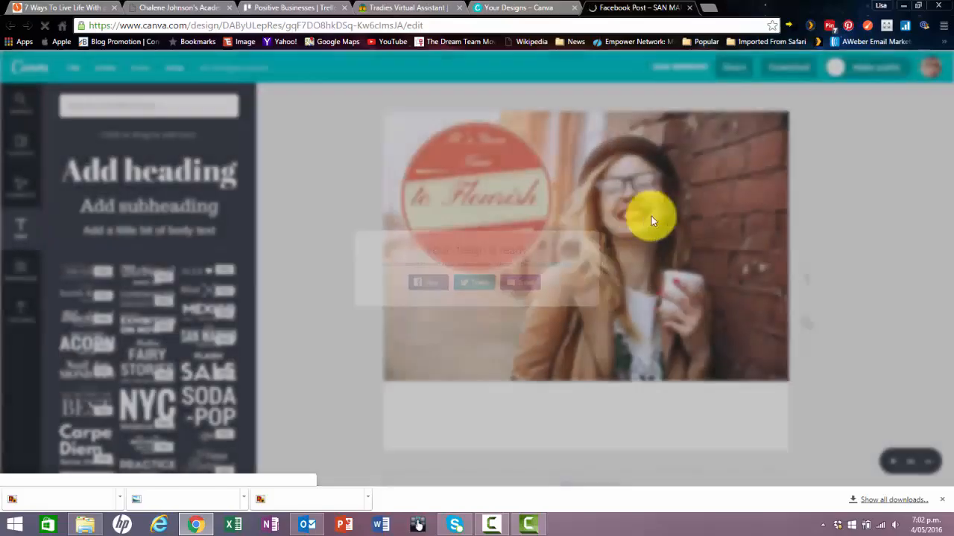
Check the three earlier downloaded files for the new design, closing each image viewer and dismissing the Facebook notification.
left_click(65, 500)
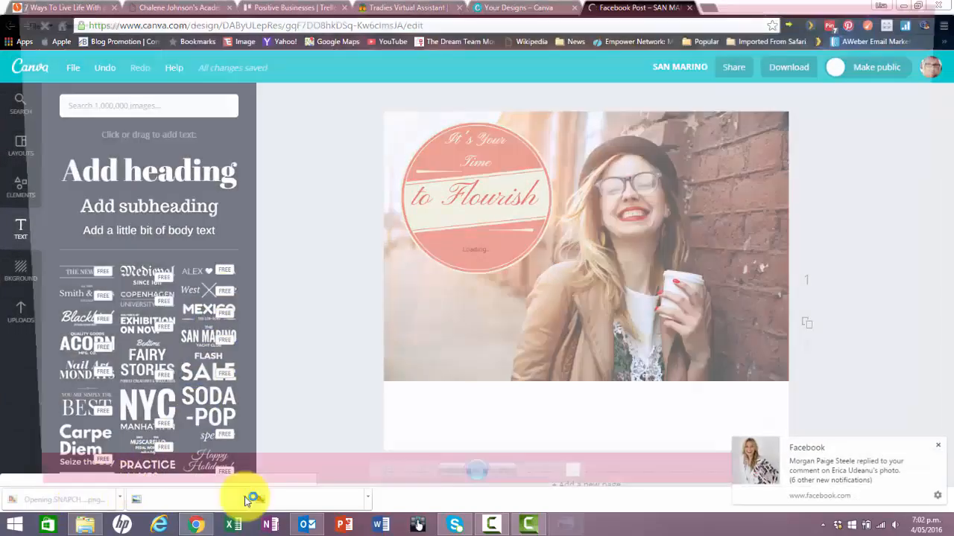
left_click(937, 446)
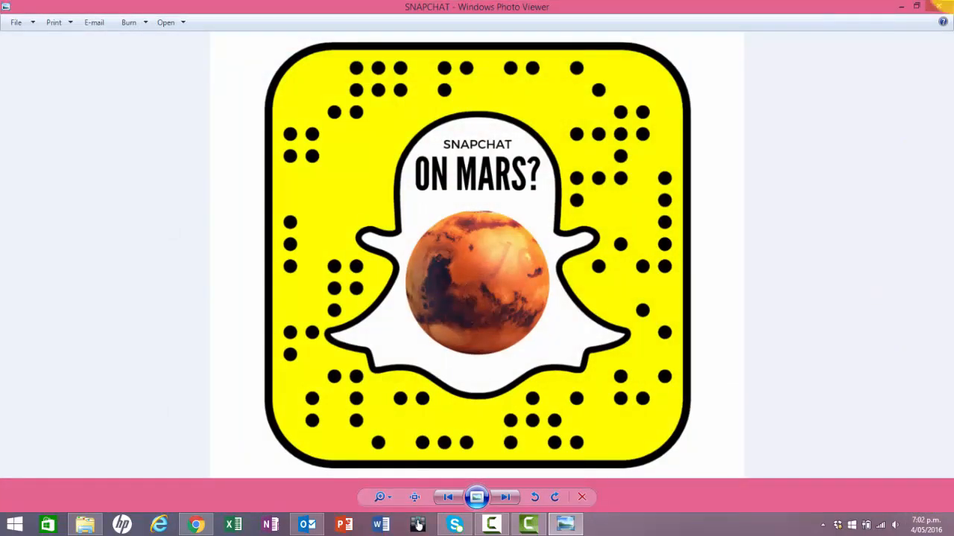
left_click(937, 6)
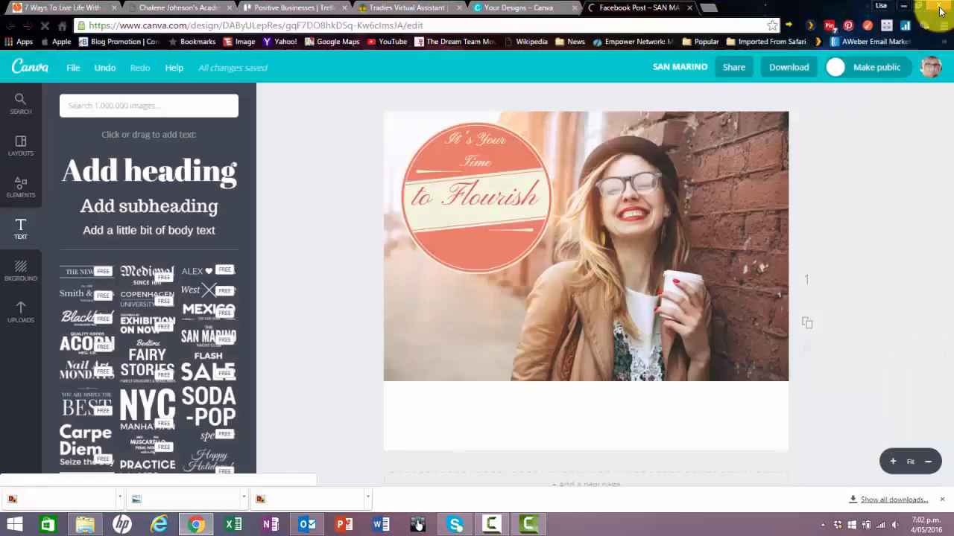
left_click(64, 499)
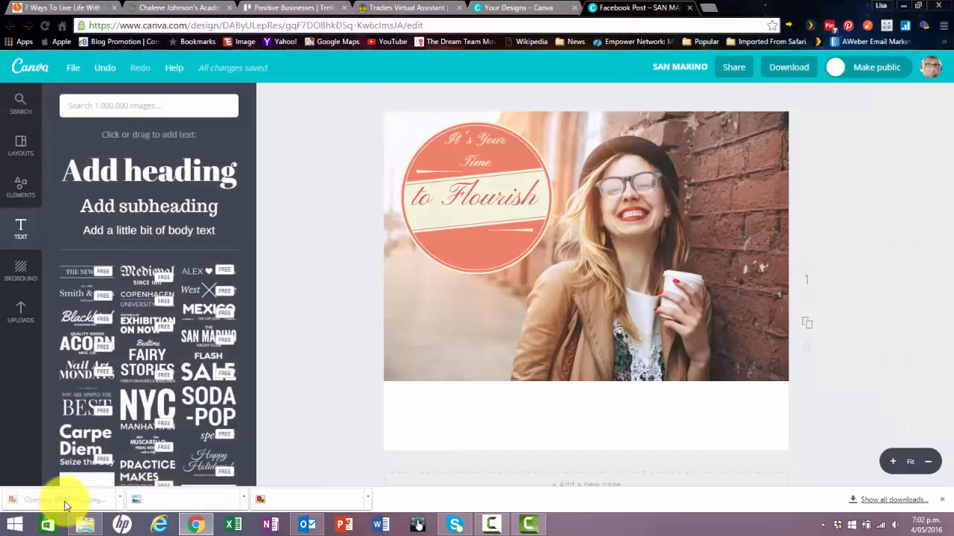
left_click(939, 6)
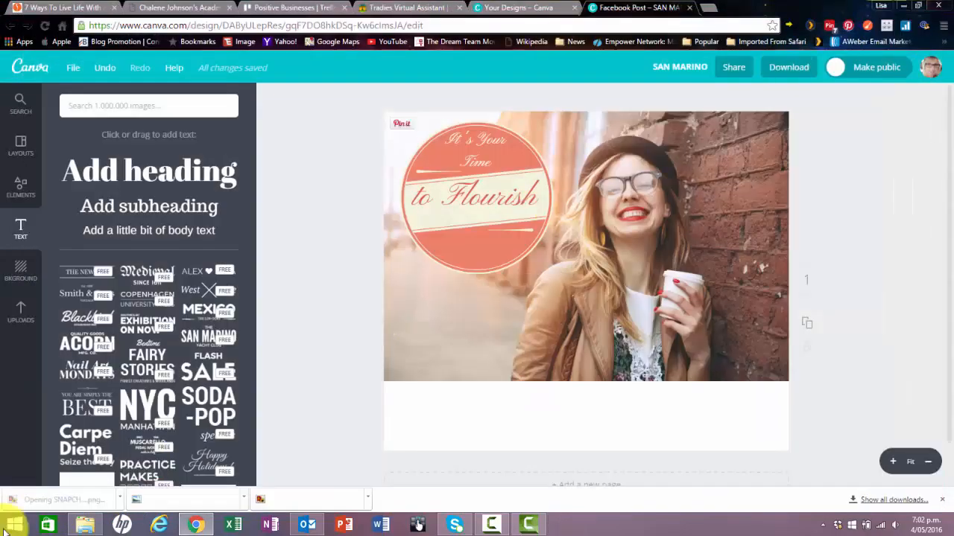
left_click(153, 501)
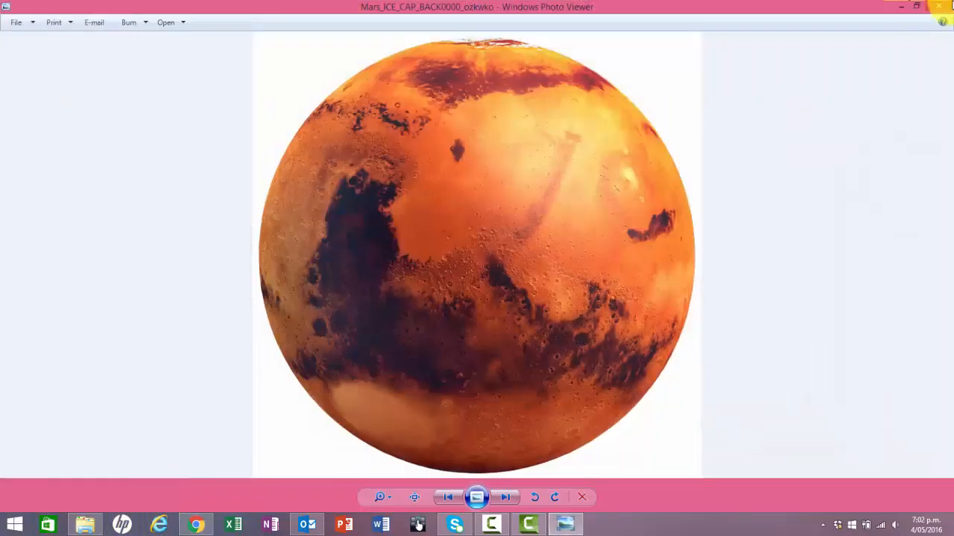
left_click(941, 7)
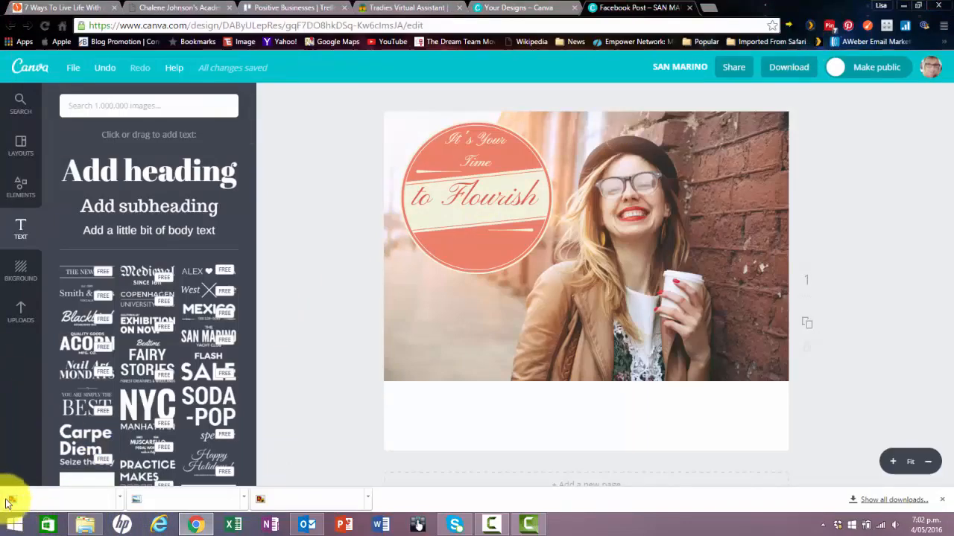
left_click(280, 500)
left_click(939, 6)
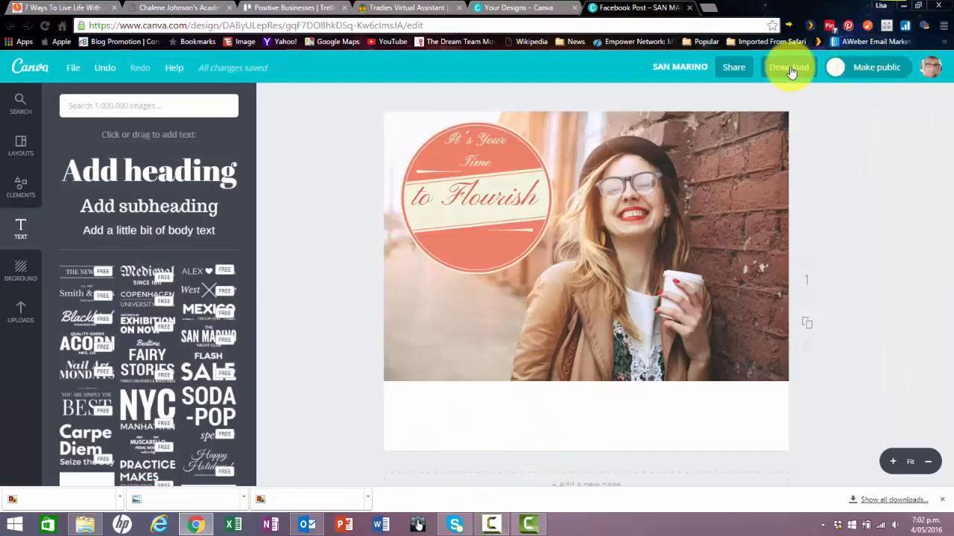
Download the design again as a JPG image for web and open the downloaded SAN MARINO.jpg.
left_click(788, 69)
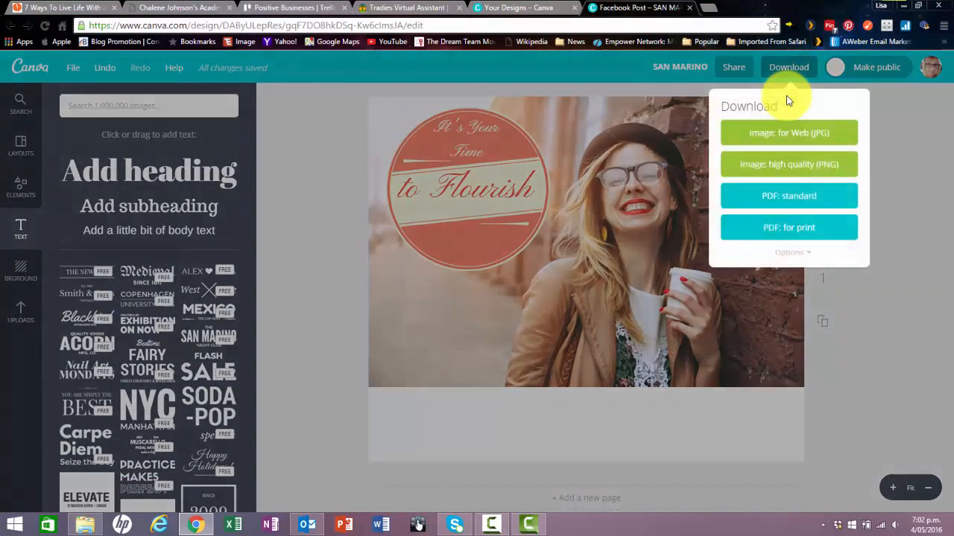
left_click(788, 134)
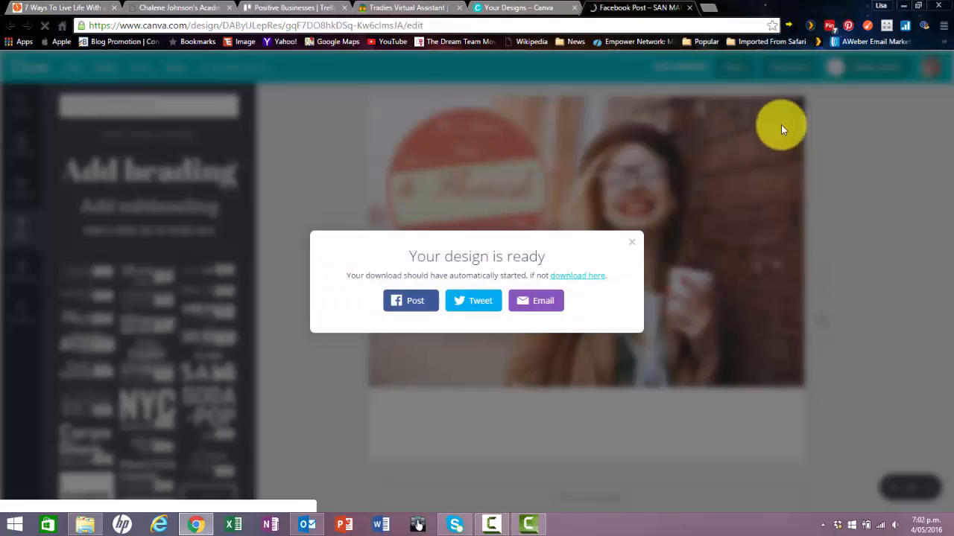
left_click(631, 244)
scroll(60, 500, "down", 3)
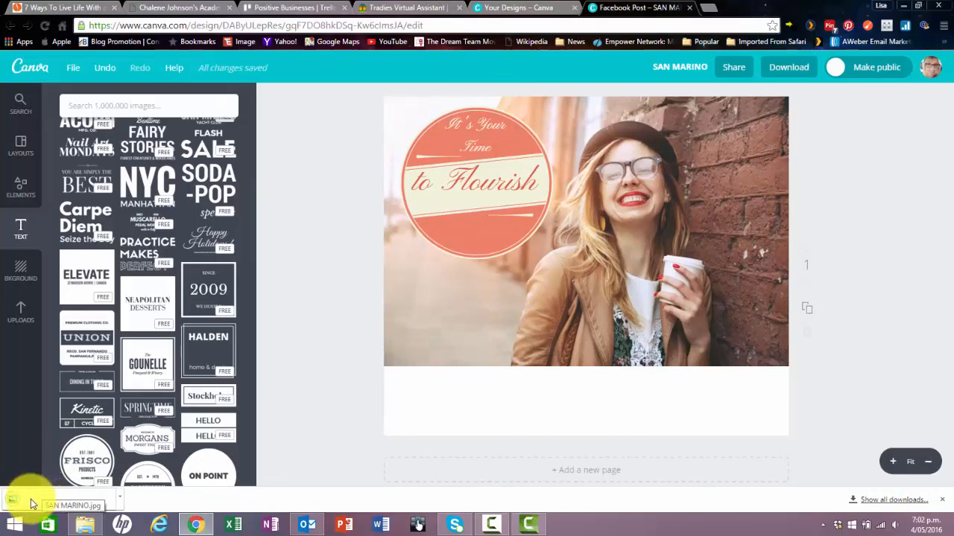
left_click(38, 504)
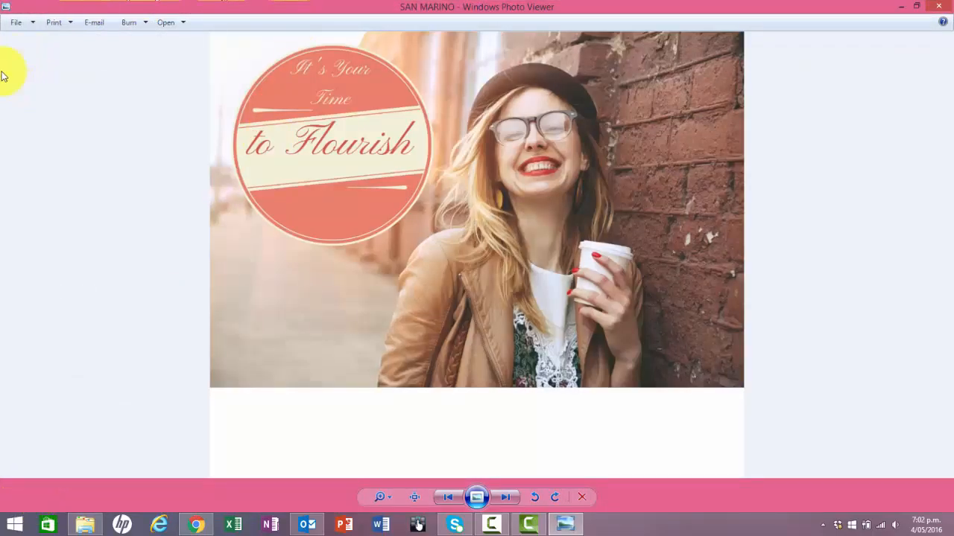
Try to make a copy of the image on the Desktop under the name SAN MARINO.
left_click(33, 21)
left_click(33, 55)
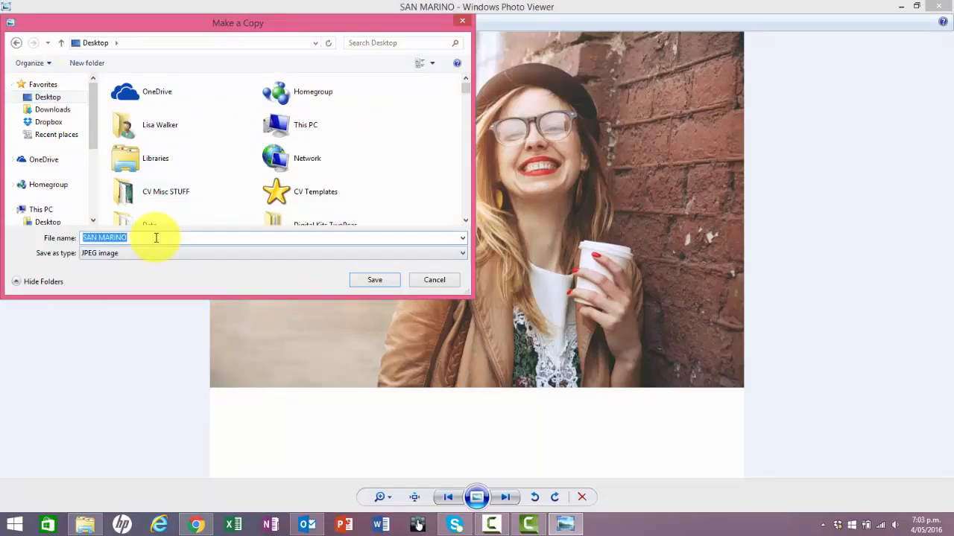
key("Return")
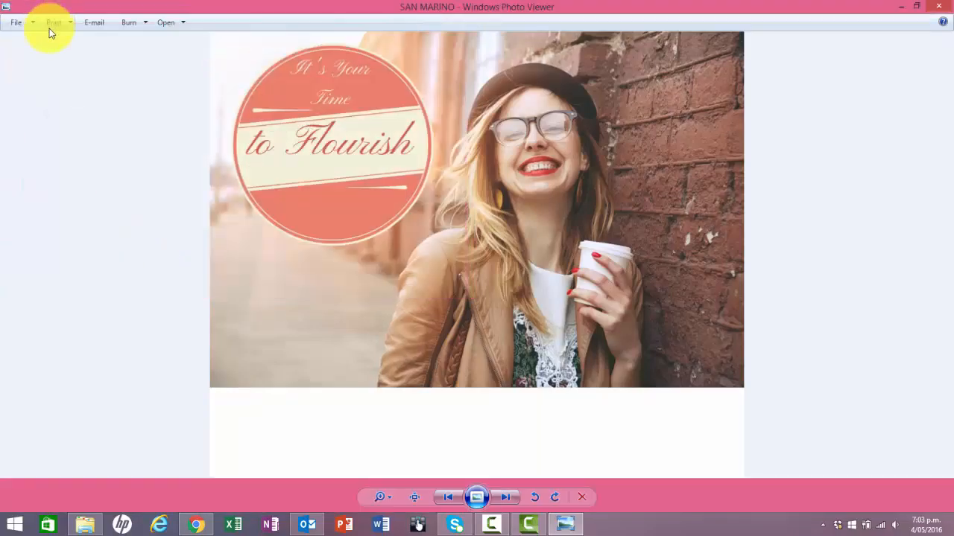
Save a JPEG copy of the image to the Desktop as "Flourish" and close the image viewer.
left_click(30, 22)
left_click(34, 50)
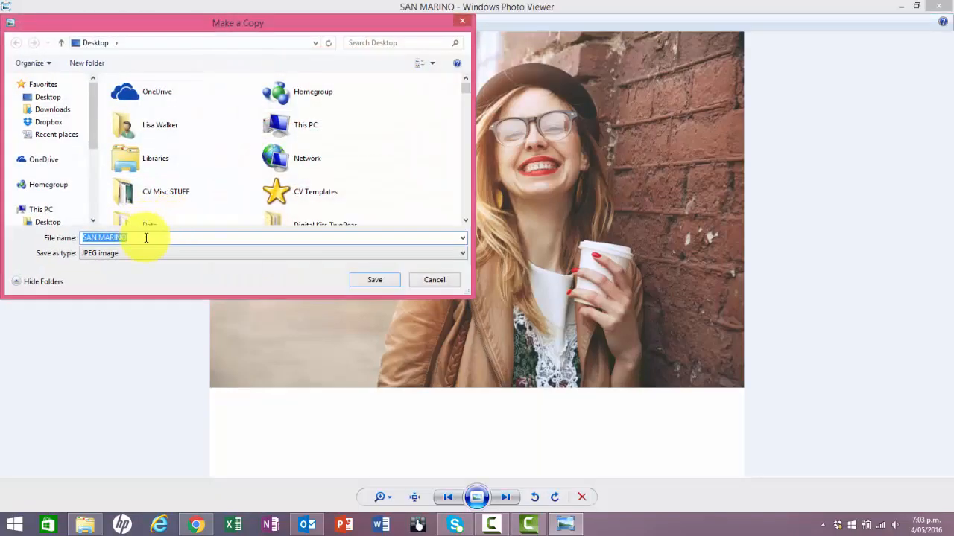
type("Flourish")
left_click(395, 282)
left_click(944, 6)
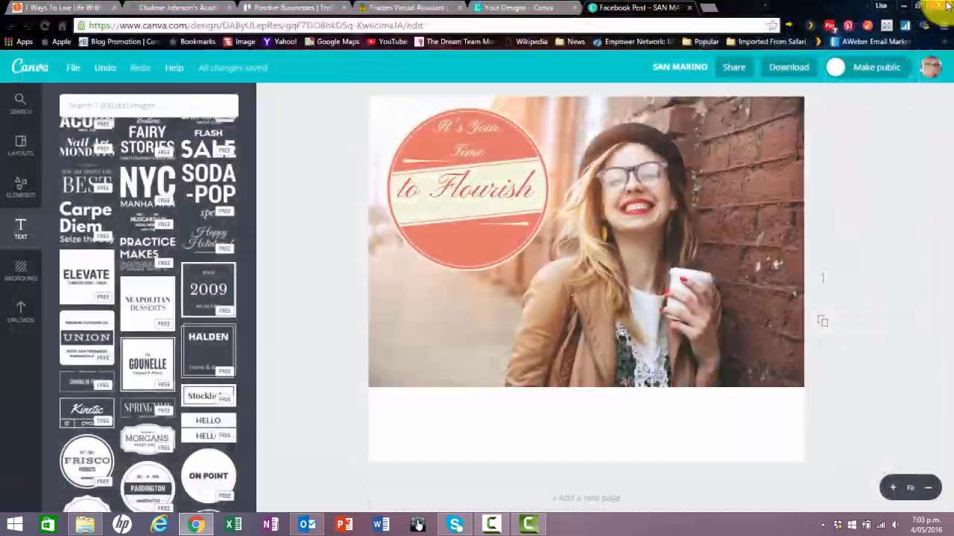
left_click(712, 7)
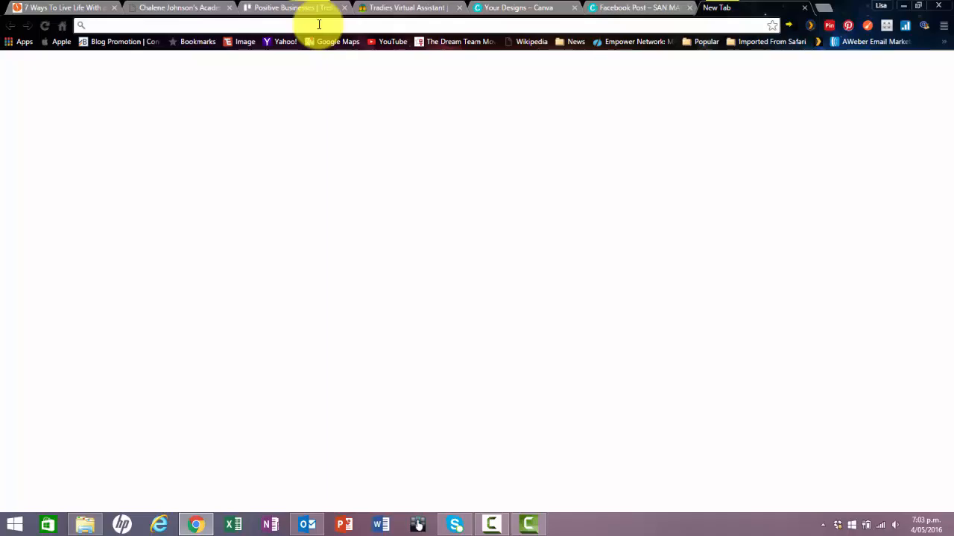
type("www.befunky.com")
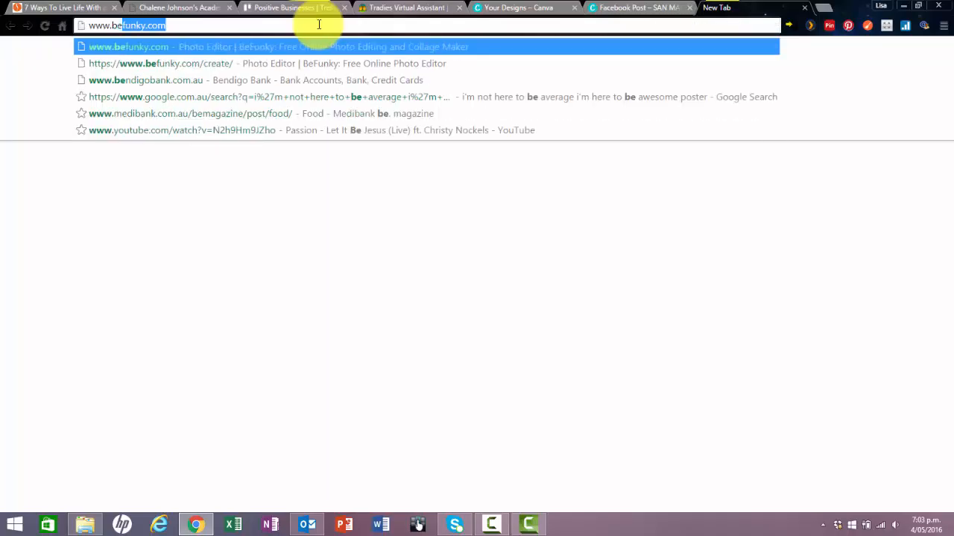
key("Return")
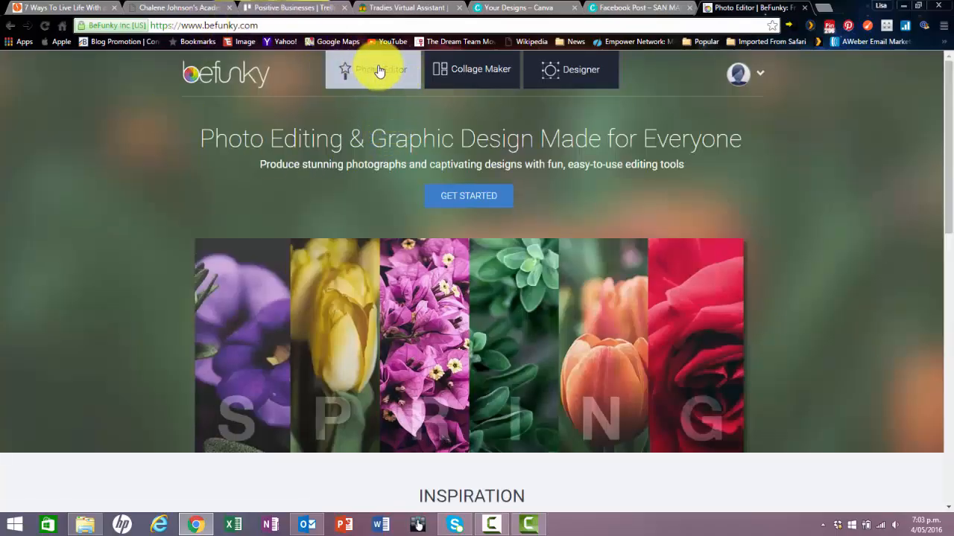
left_click(379, 70)
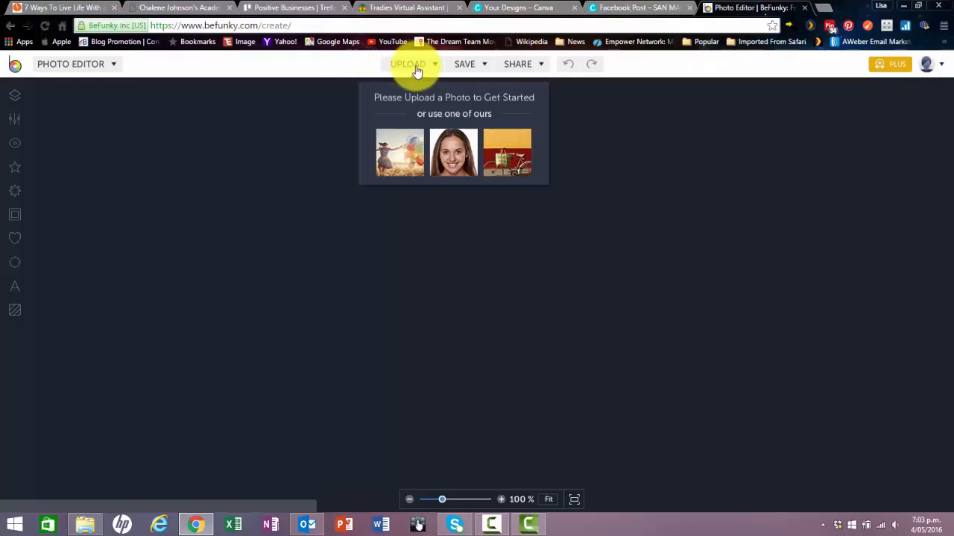
Upload the "Flourish" JPEG from the computer's Desktop into the photo editor.
left_click(414, 66)
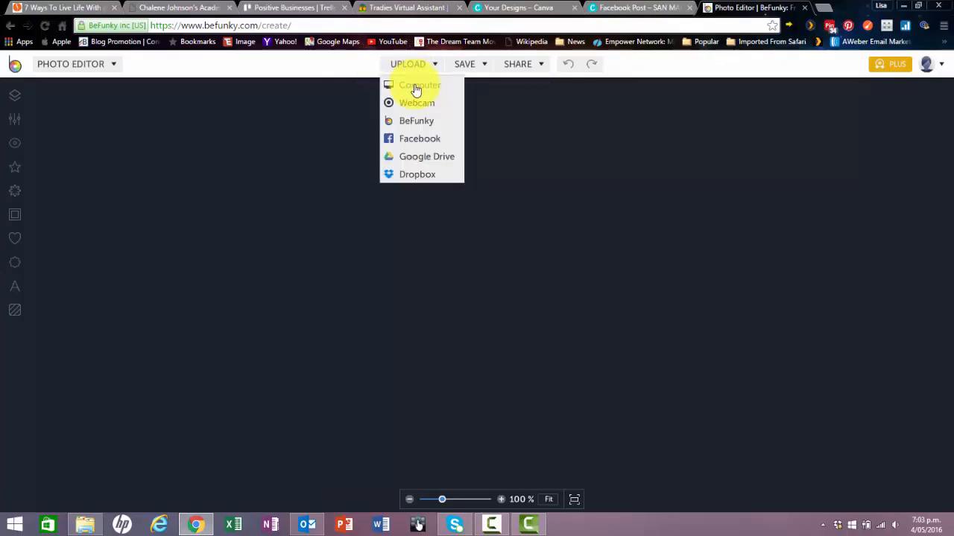
left_click(428, 89)
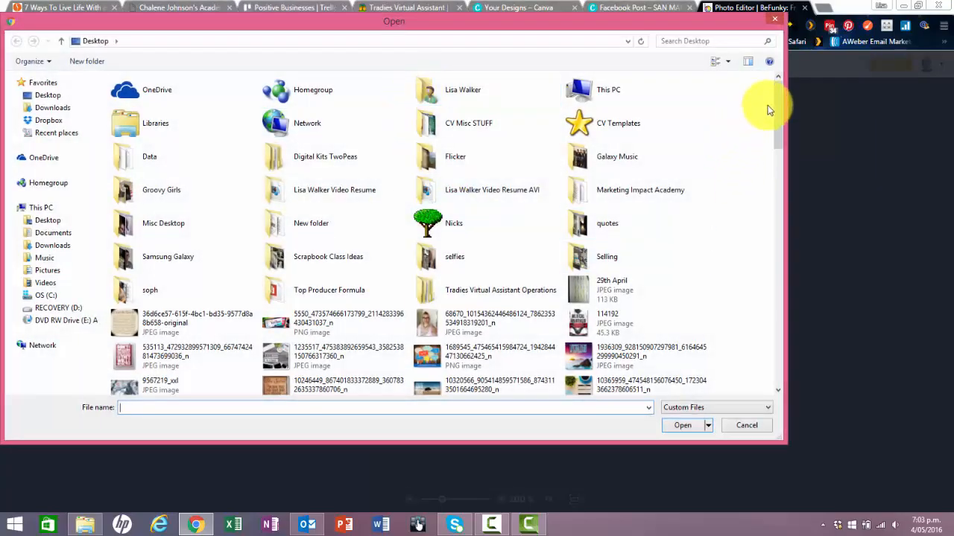
left_click_drag(778, 101, 758, 274)
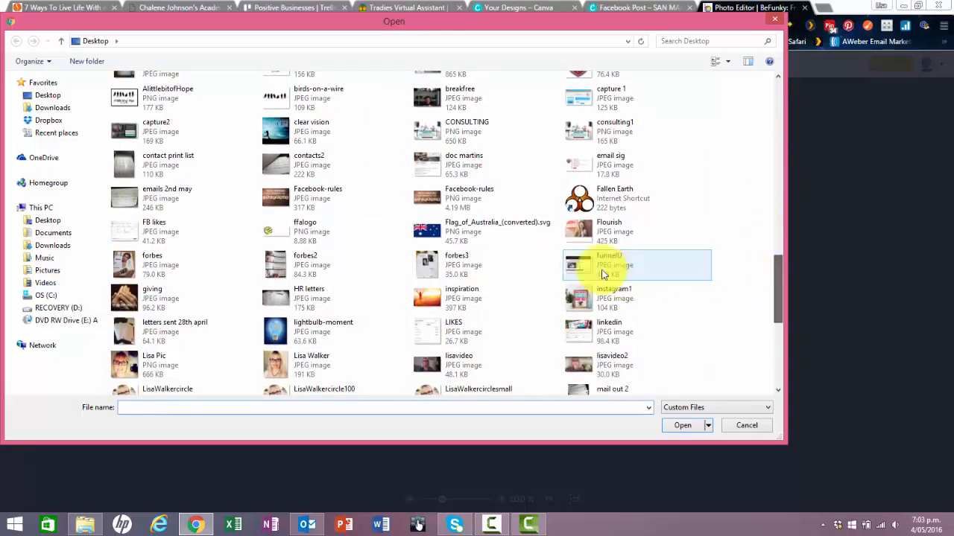
left_click(618, 231)
left_click(682, 425)
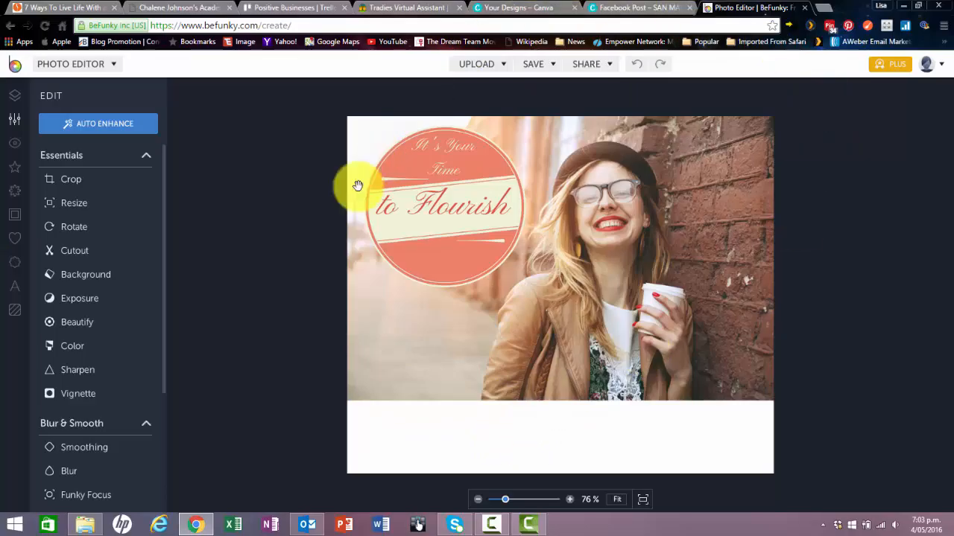
Crop the image freeform to about 940 × 626 px, cutting off the blank white strip below the photo.
left_click(81, 182)
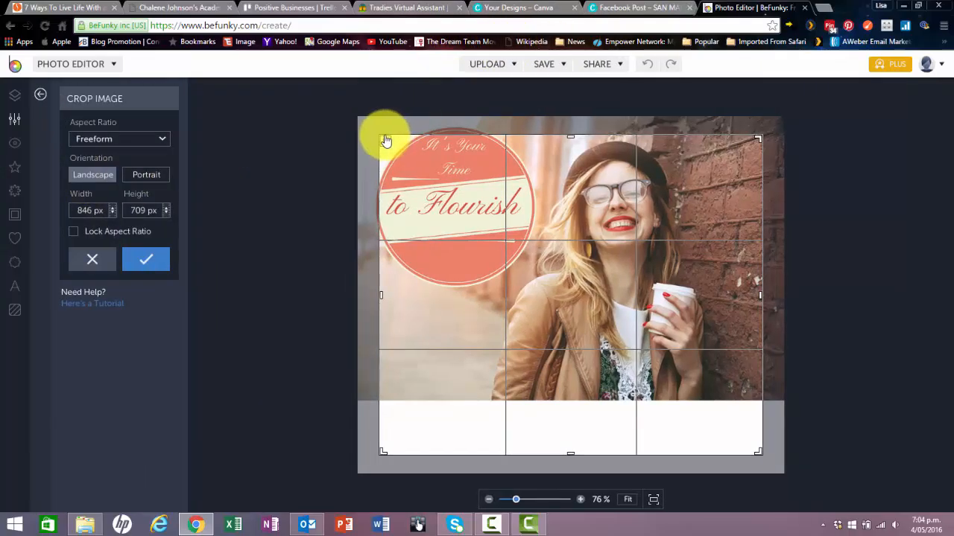
left_click_drag(385, 141, 362, 118)
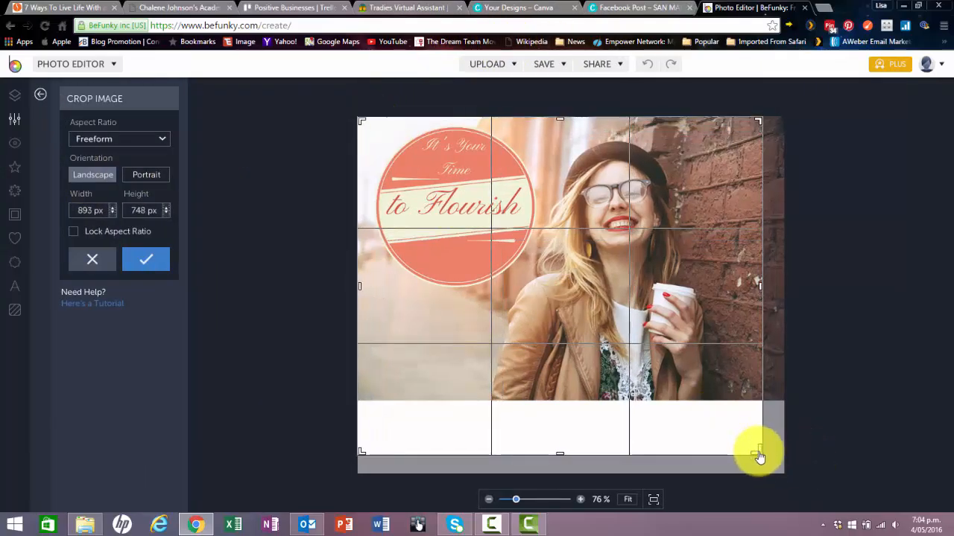
left_click_drag(758, 456, 792, 398)
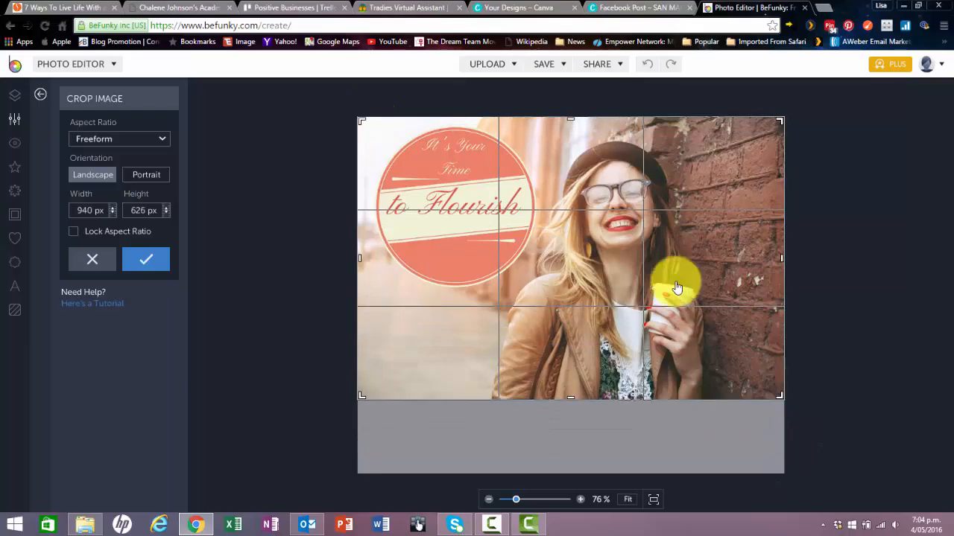
left_click(159, 259)
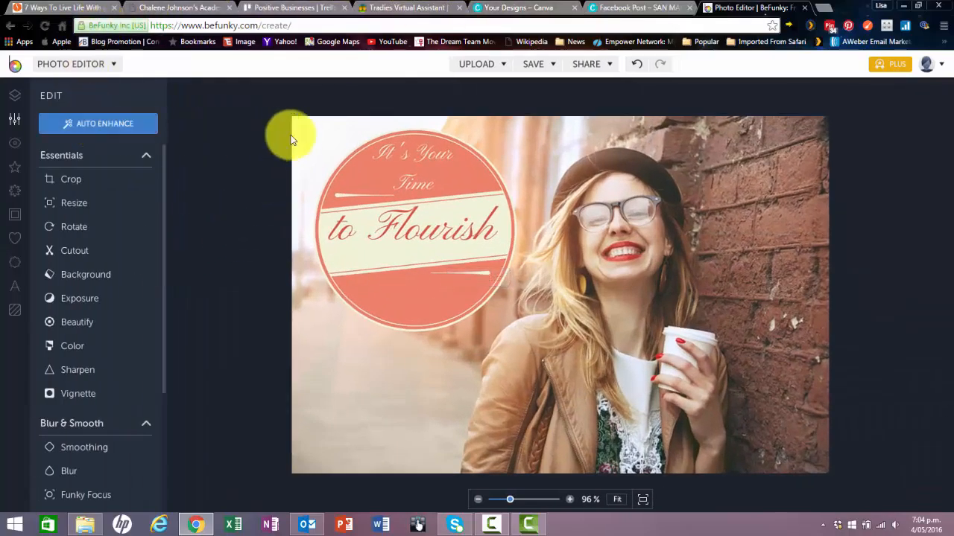
Apply a Drop Shadow frame with size 4 around the cropped image, discarding the Border frame.
left_click(15, 215)
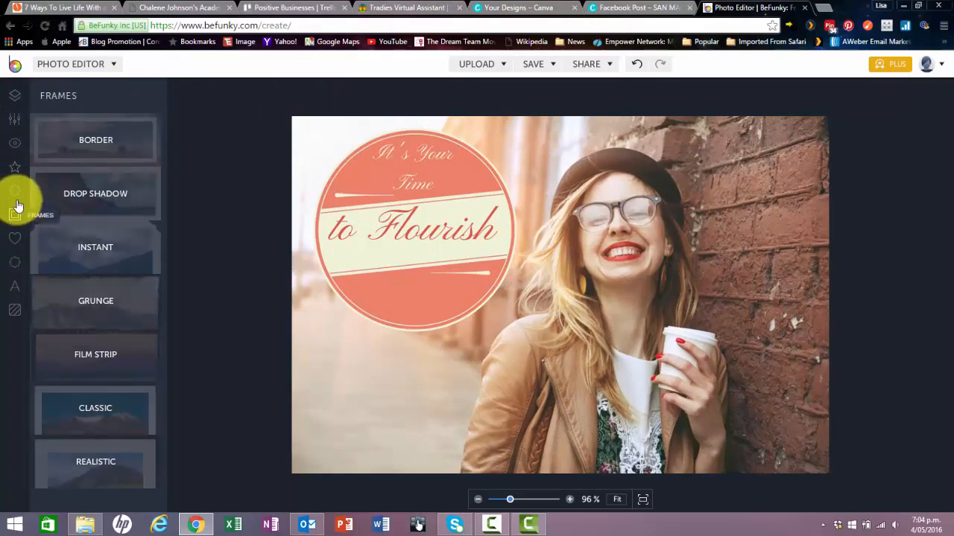
left_click(132, 147)
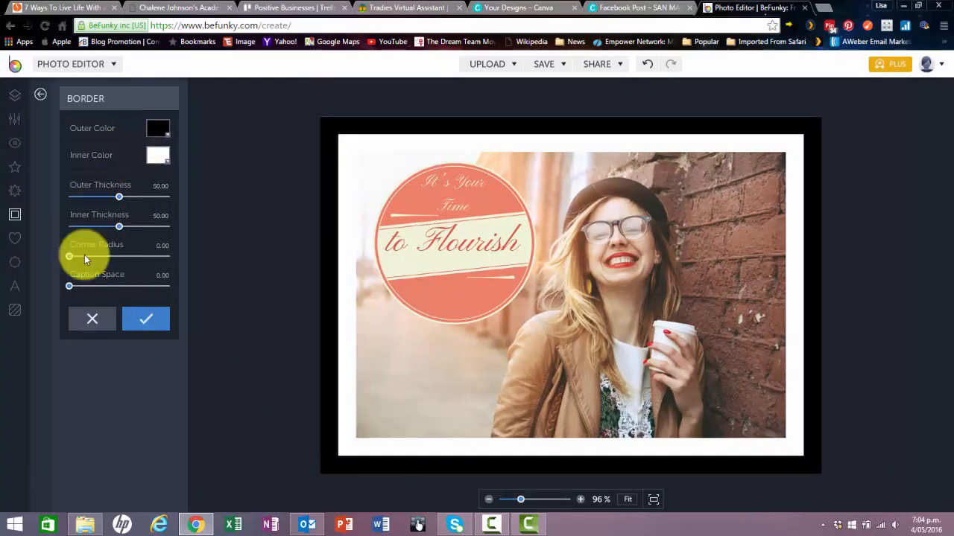
left_click(74, 322)
left_click(97, 198)
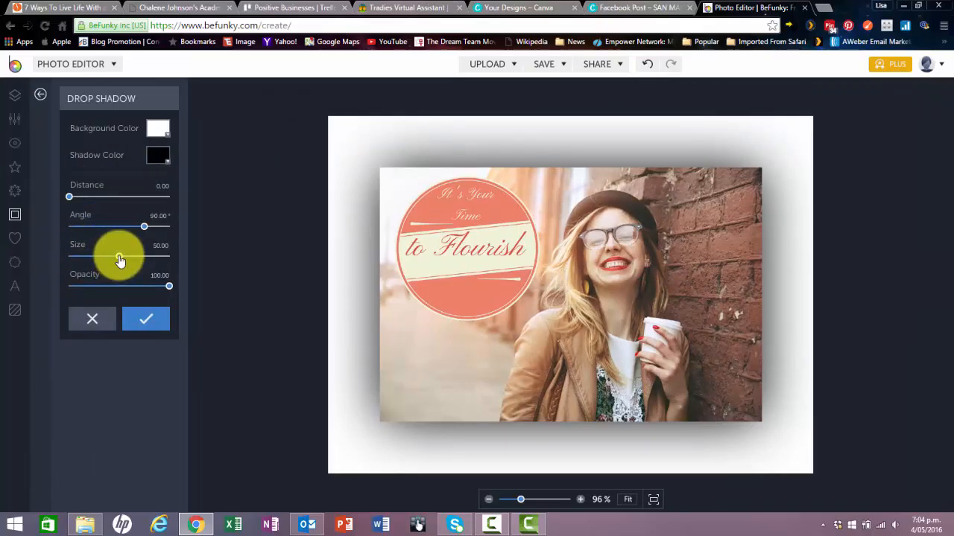
left_click_drag(117, 258, 74, 272)
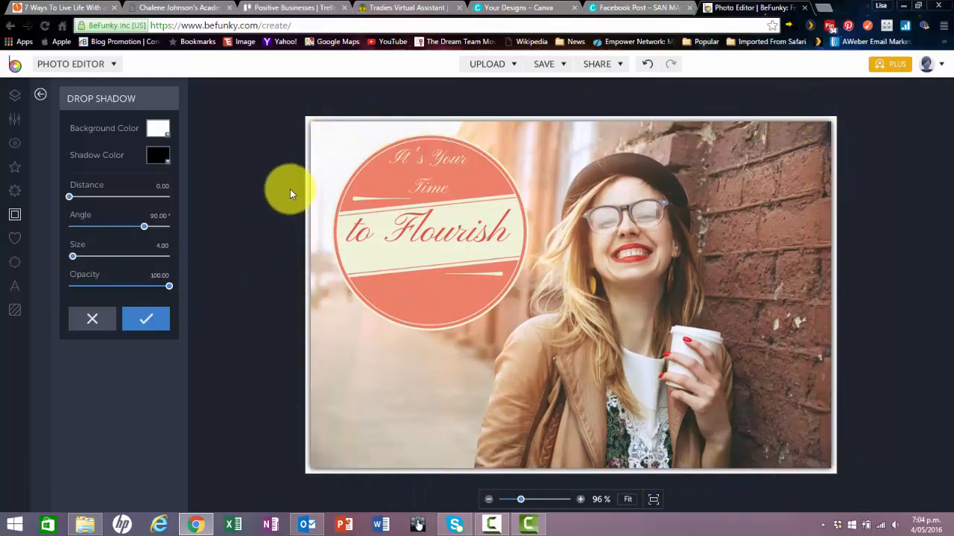
left_click(144, 320)
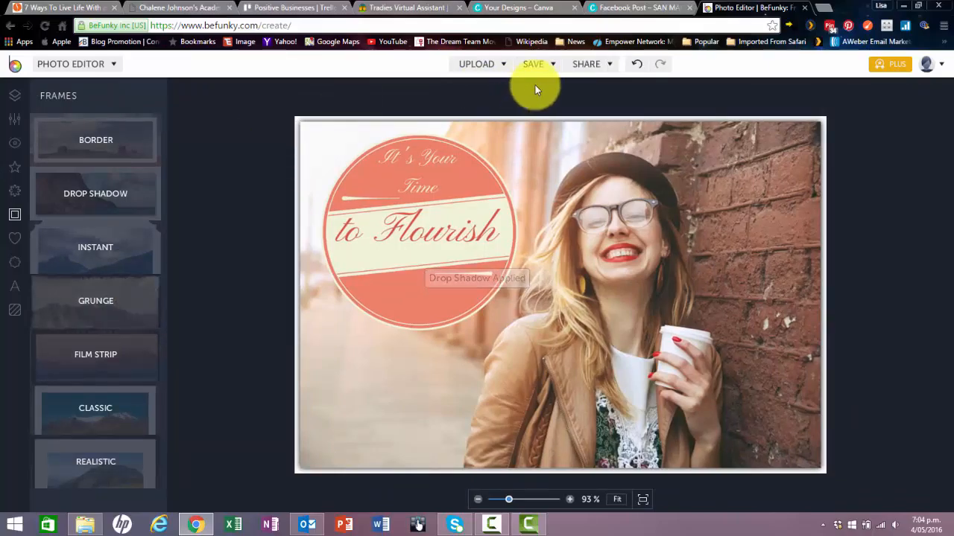
View the settings for saving the framed image to the computer and close them without saving.
left_click(534, 64)
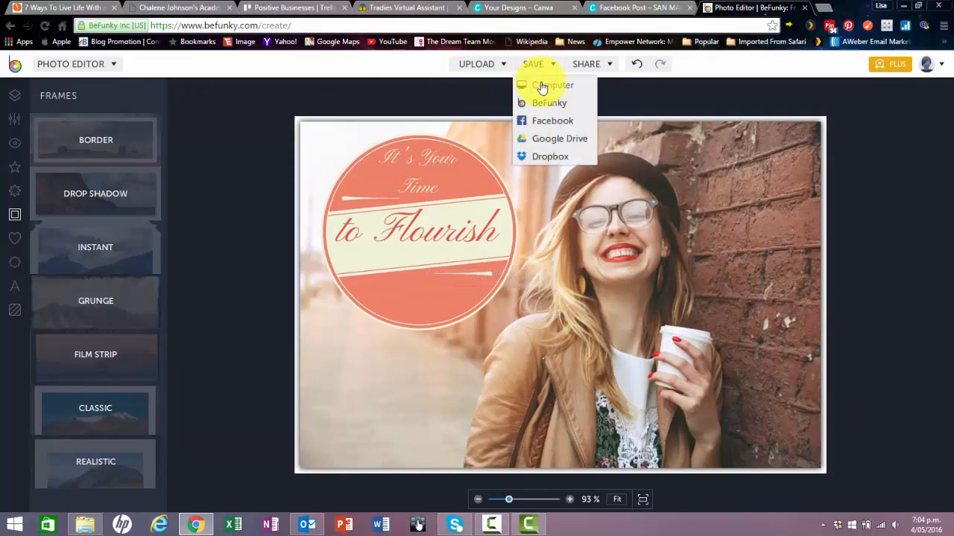
left_click(541, 87)
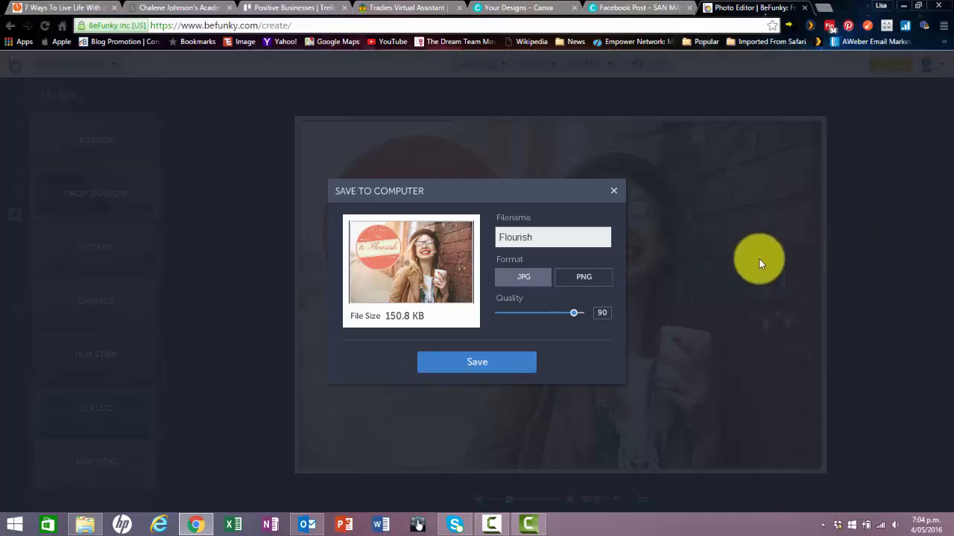
left_click(612, 195)
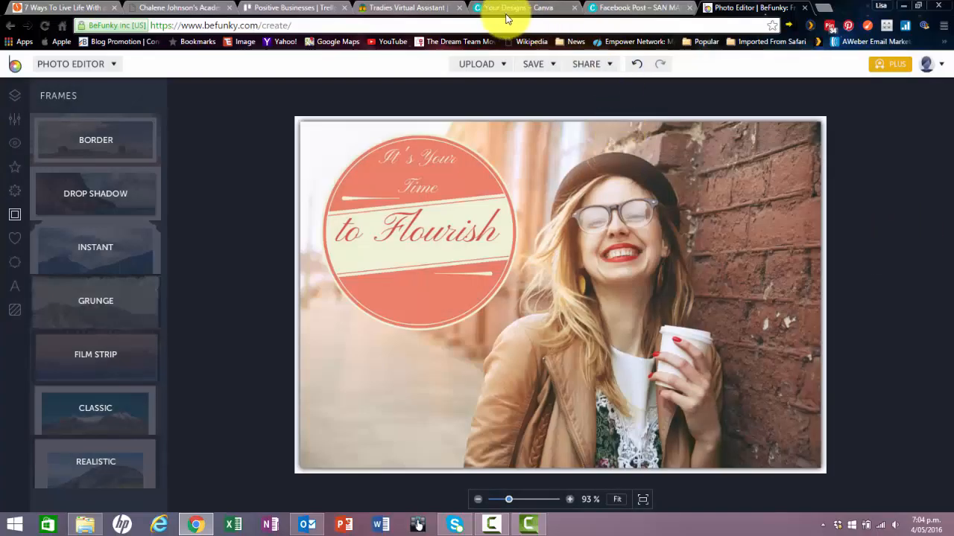
left_click(506, 24)
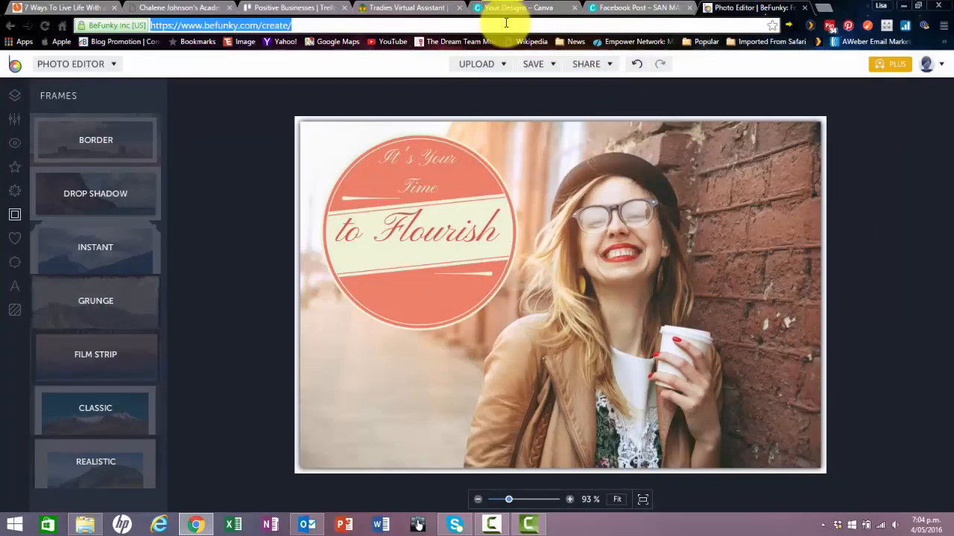
type("www.pic")
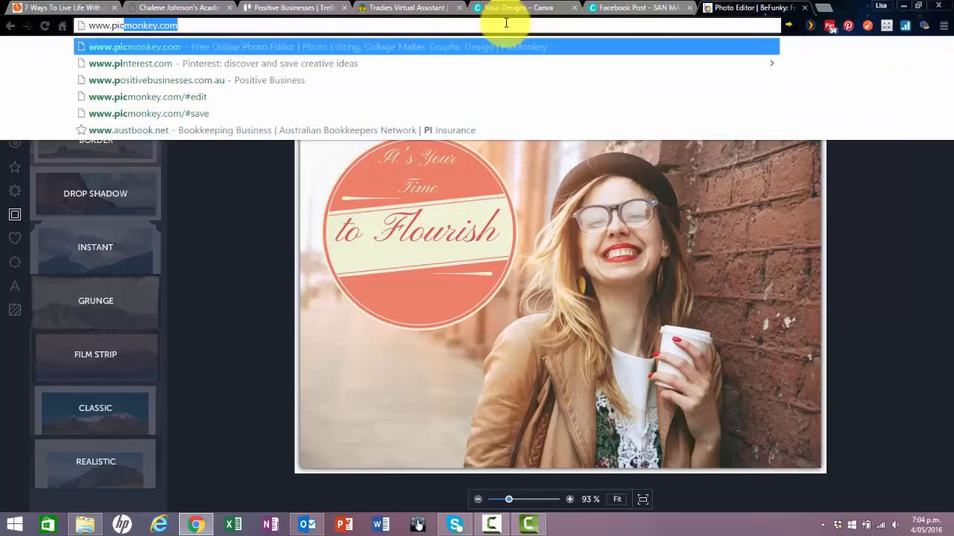
type("monkey.com")
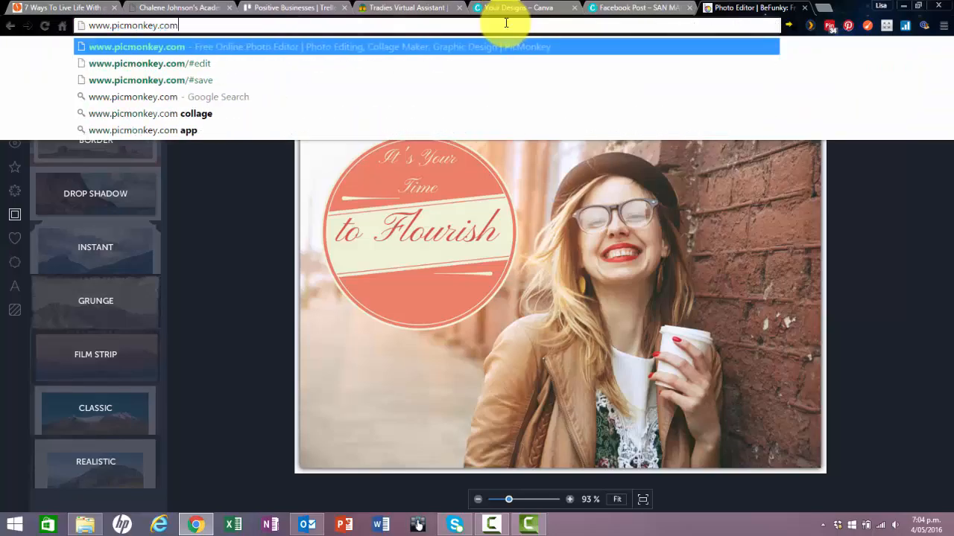
key("Return")
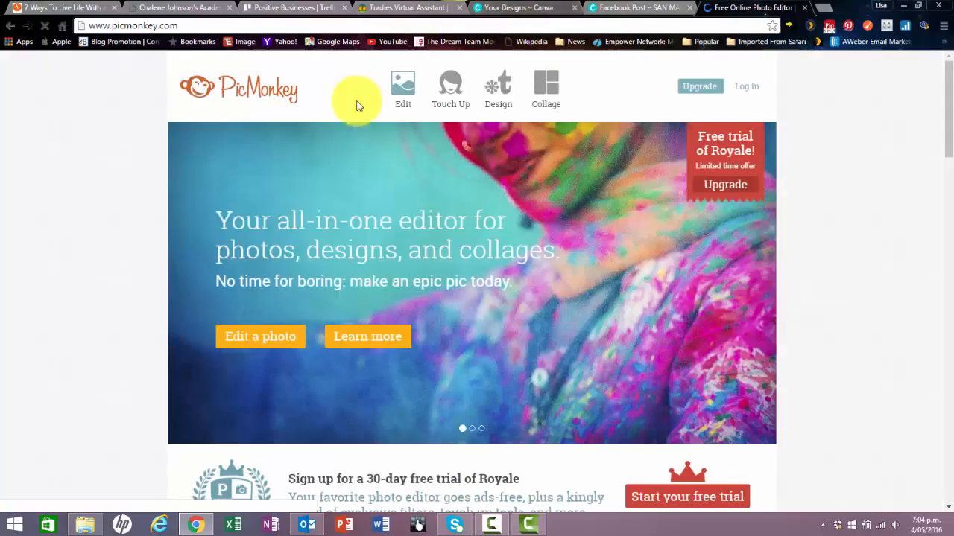
Open the "Flourish" JPEG from the Desktop in the PicMonkey photo editor.
left_click(409, 89)
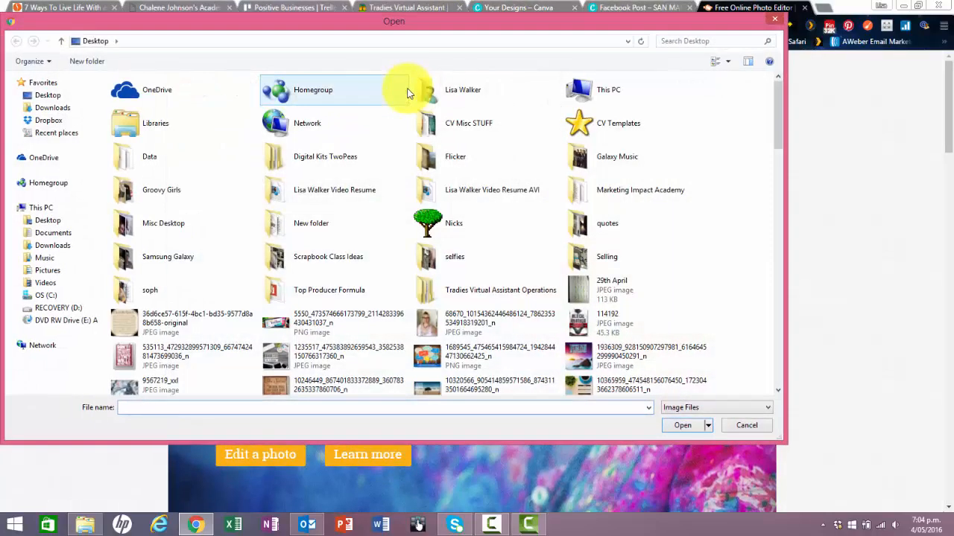
left_click_drag(779, 132, 778, 313)
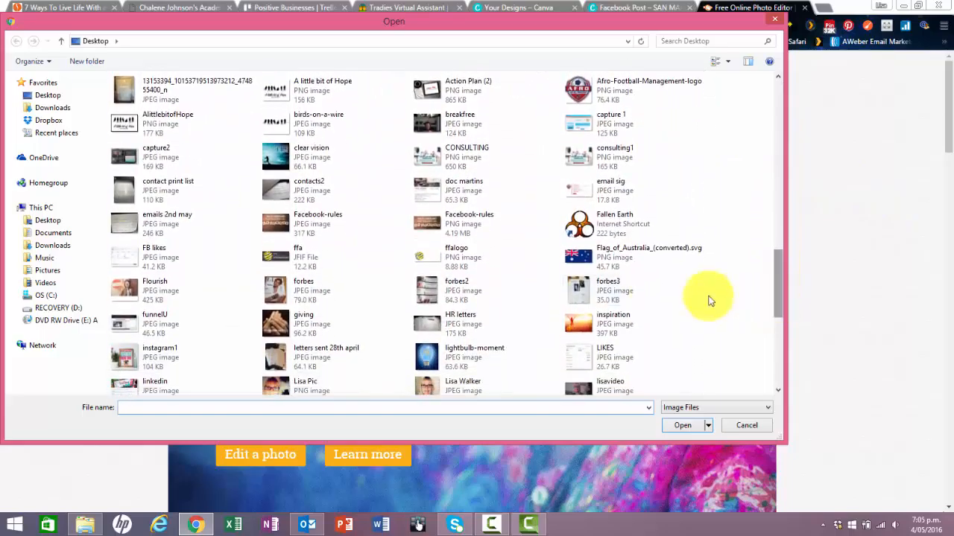
left_click(179, 294)
left_click(681, 428)
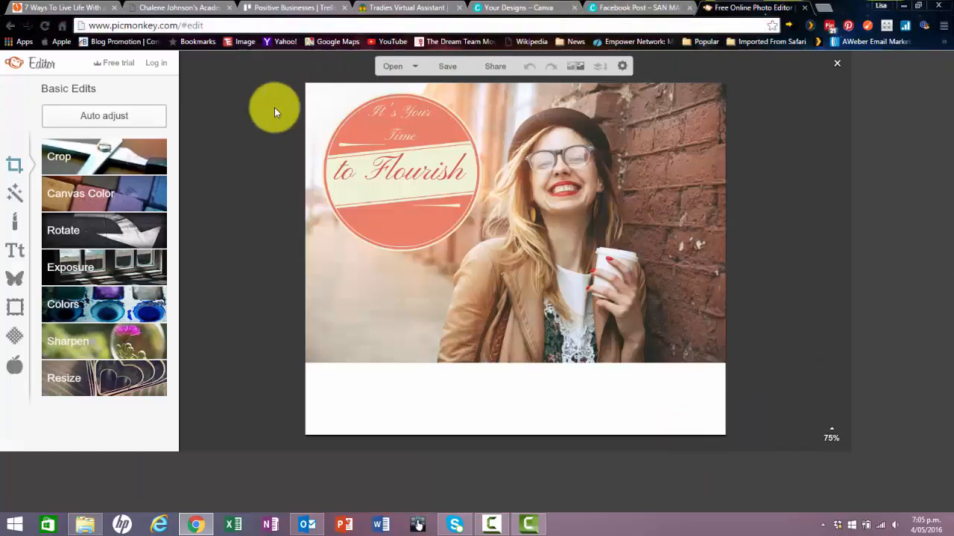
Crop the image without fixed proportions to about 940 × 623, removing the blank white strip below the photo.
left_click(97, 156)
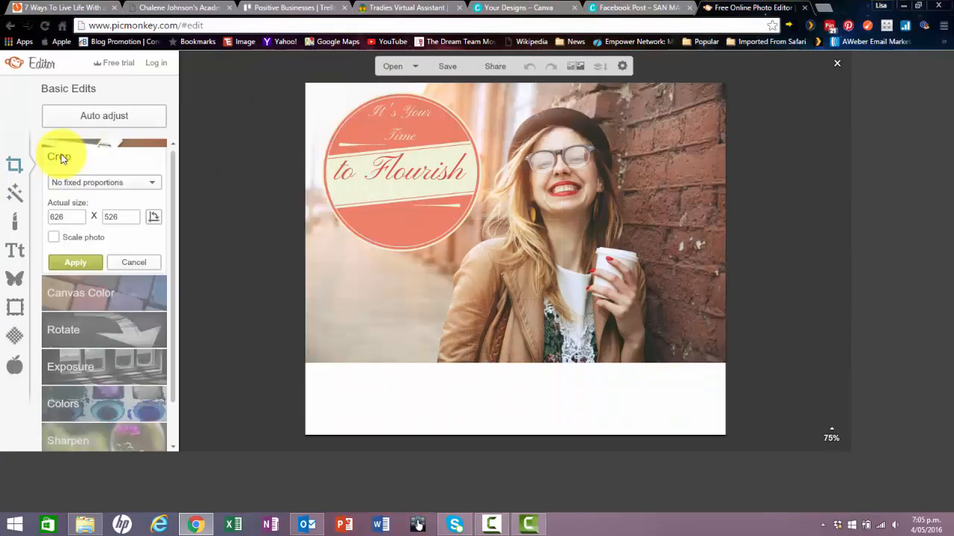
left_click(62, 158)
left_click(88, 155)
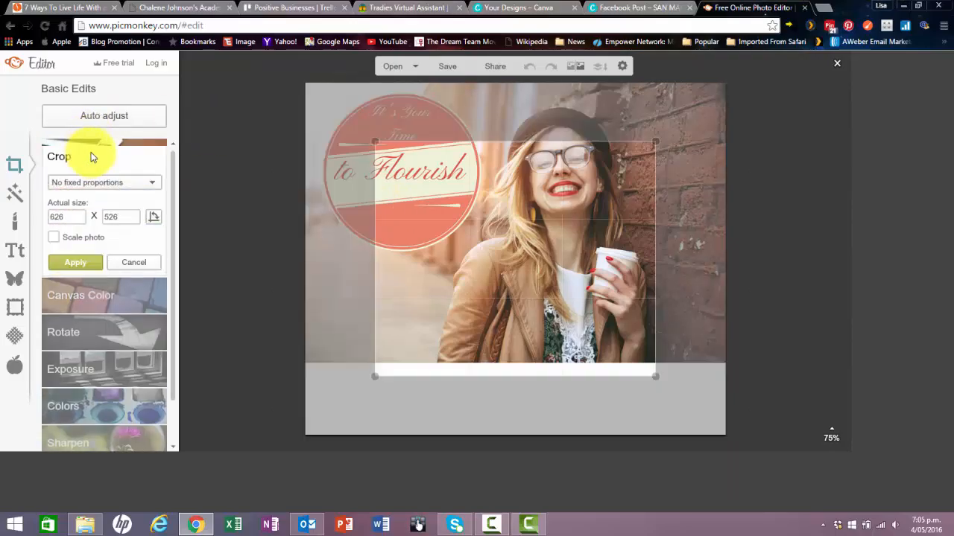
left_click_drag(375, 142, 298, 76)
left_click_drag(654, 378, 734, 359)
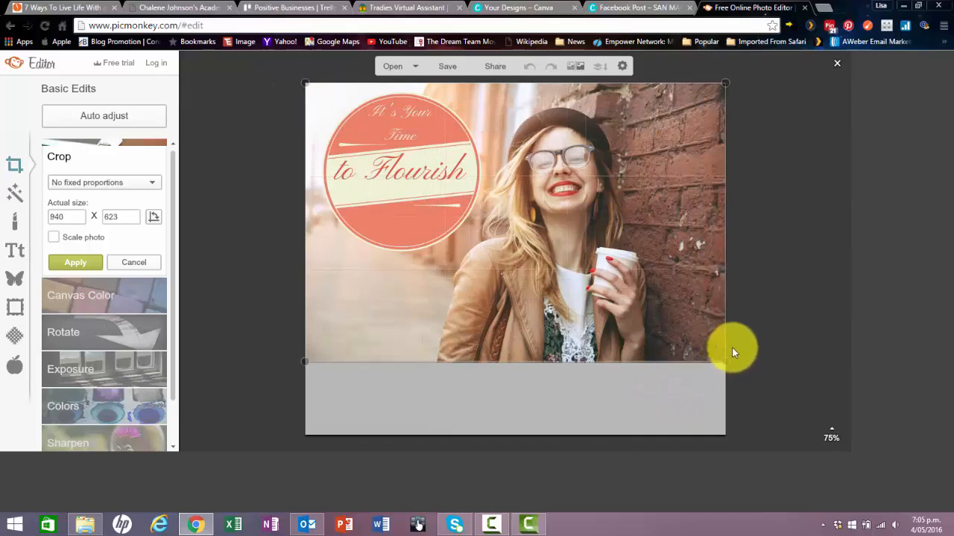
left_click(83, 261)
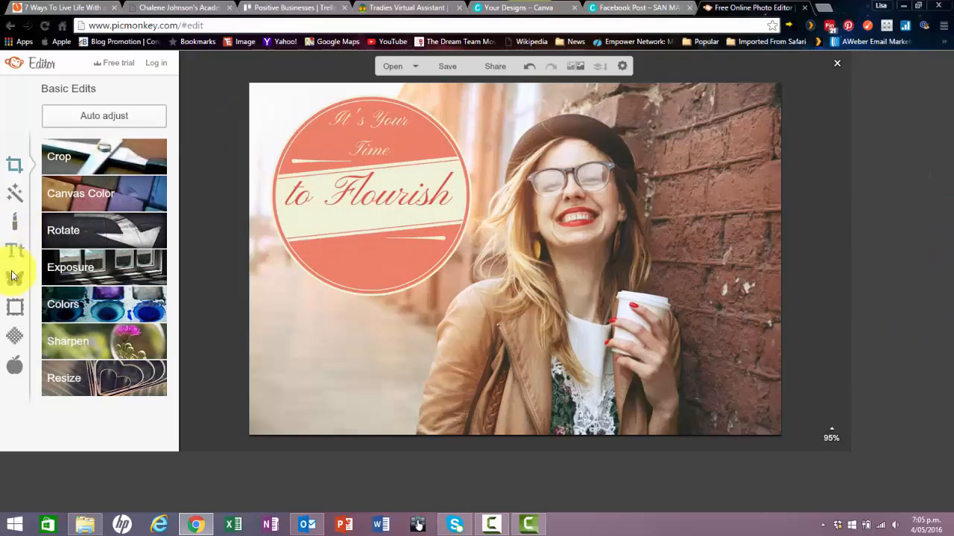
Try the Simple Edge frame on the cropped image and cancel it.
left_click(12, 308)
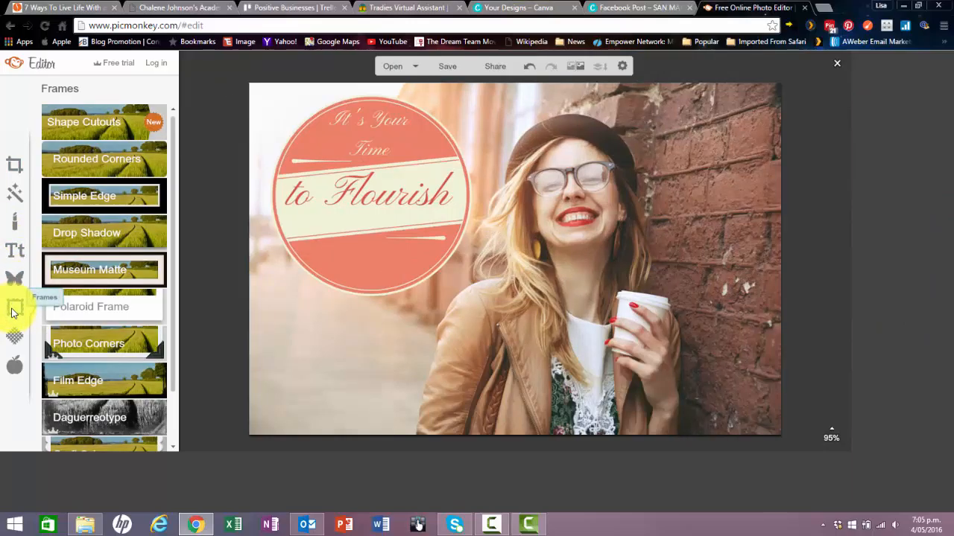
left_click(107, 197)
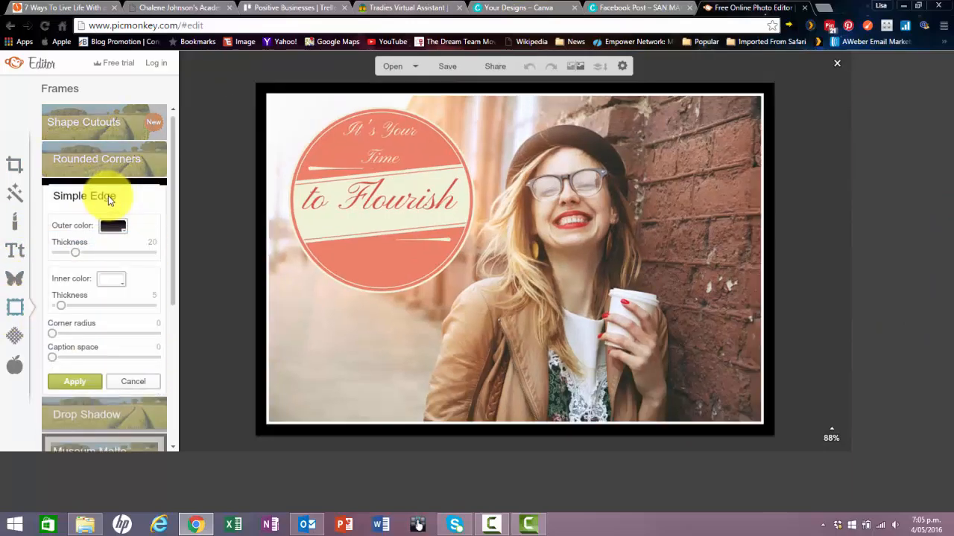
left_click(134, 381)
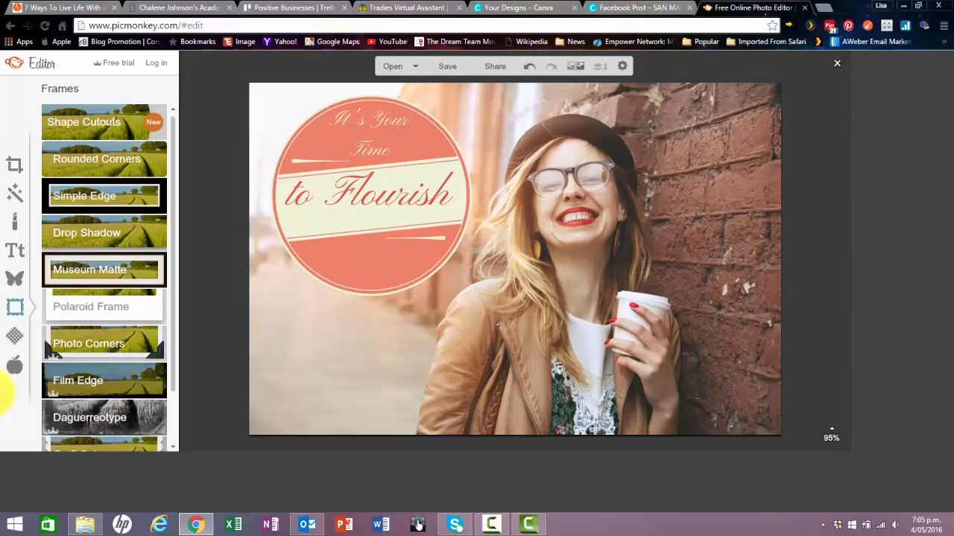
View the save settings for the cropped image, and close PicMonkey without saving to return to the Canva design.
left_click(448, 66)
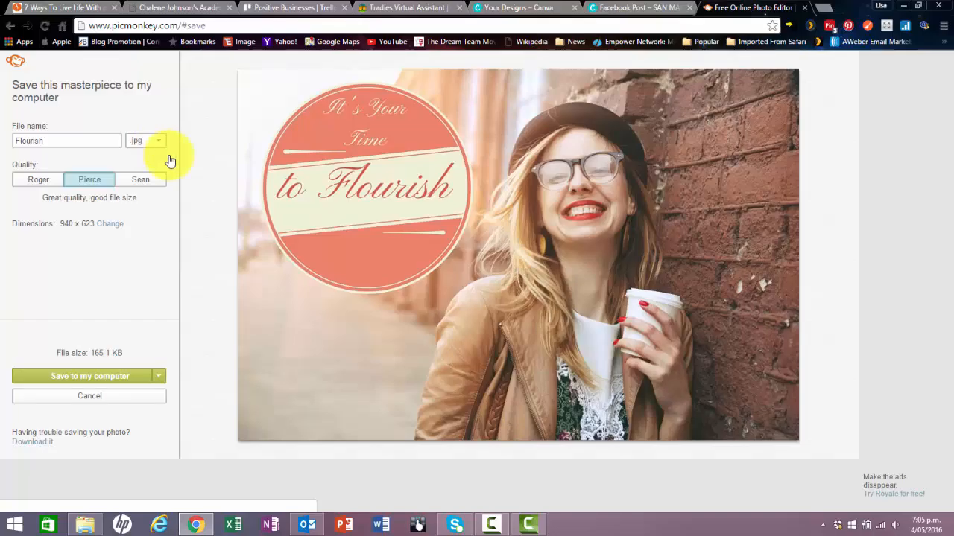
left_click(805, 9)
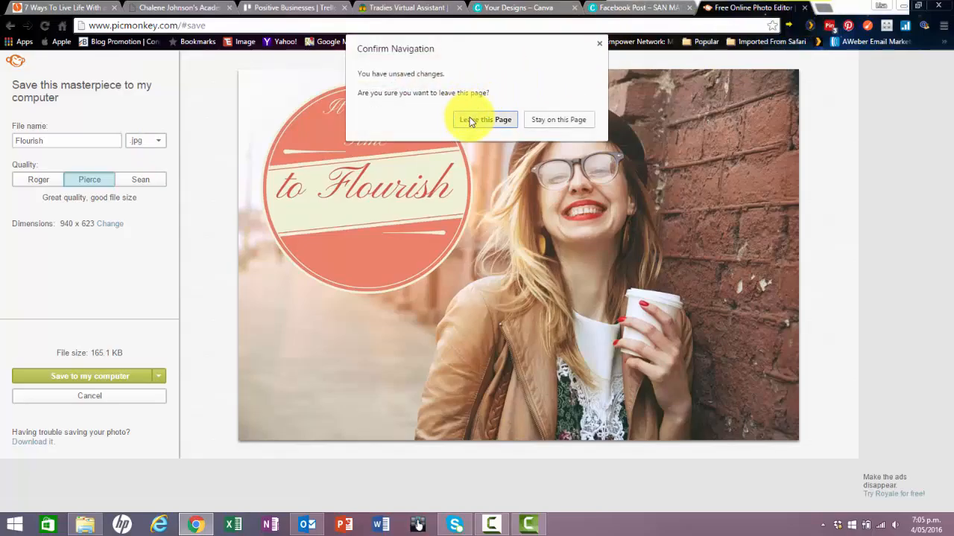
left_click(469, 117)
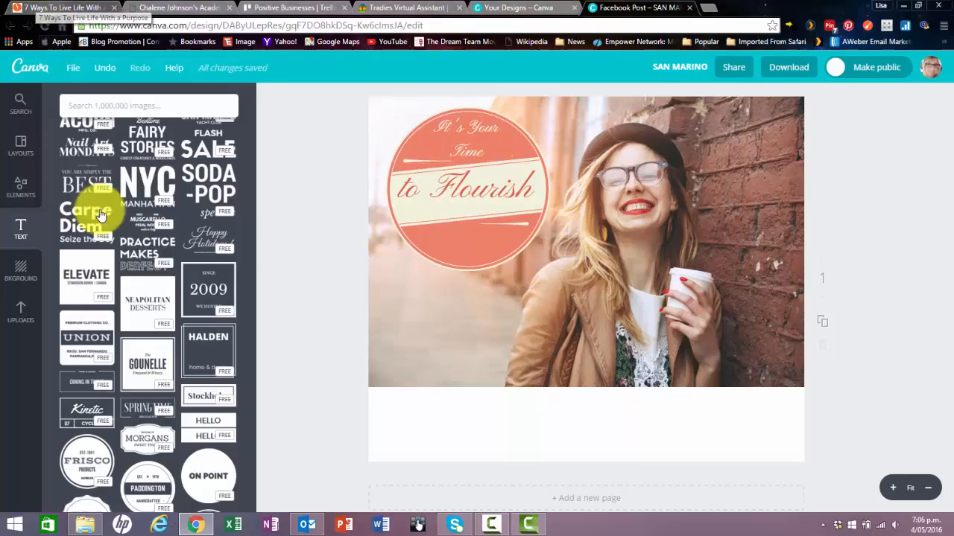
mouse_move(490, 526)
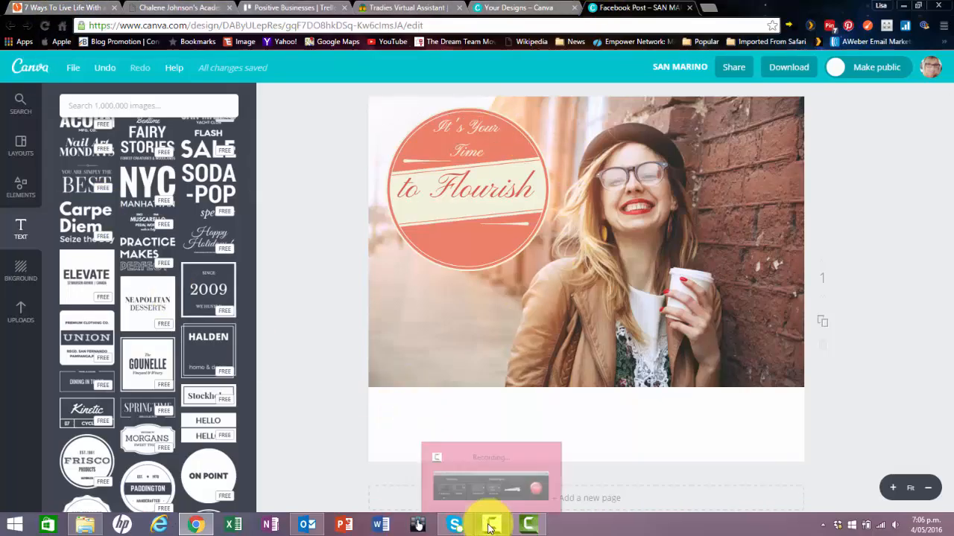
left_click(490, 526)
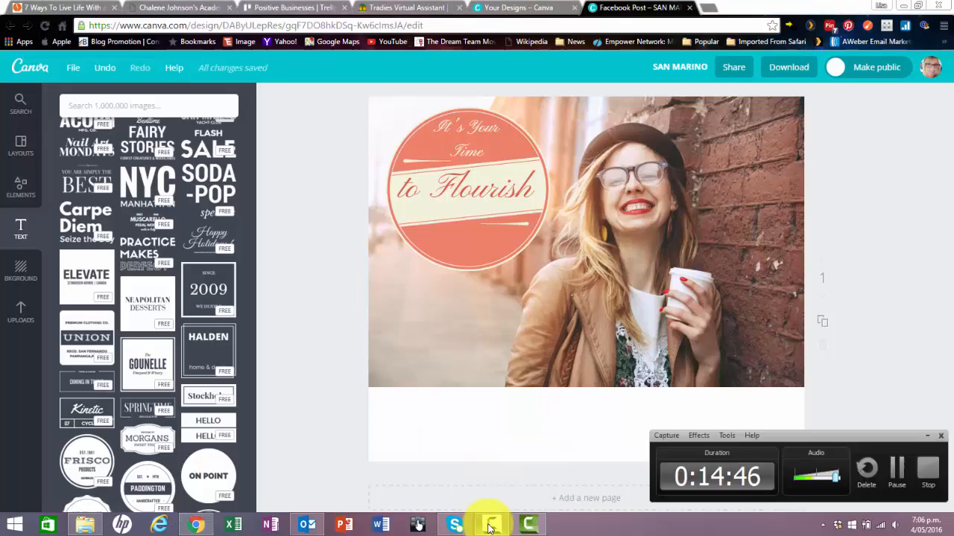